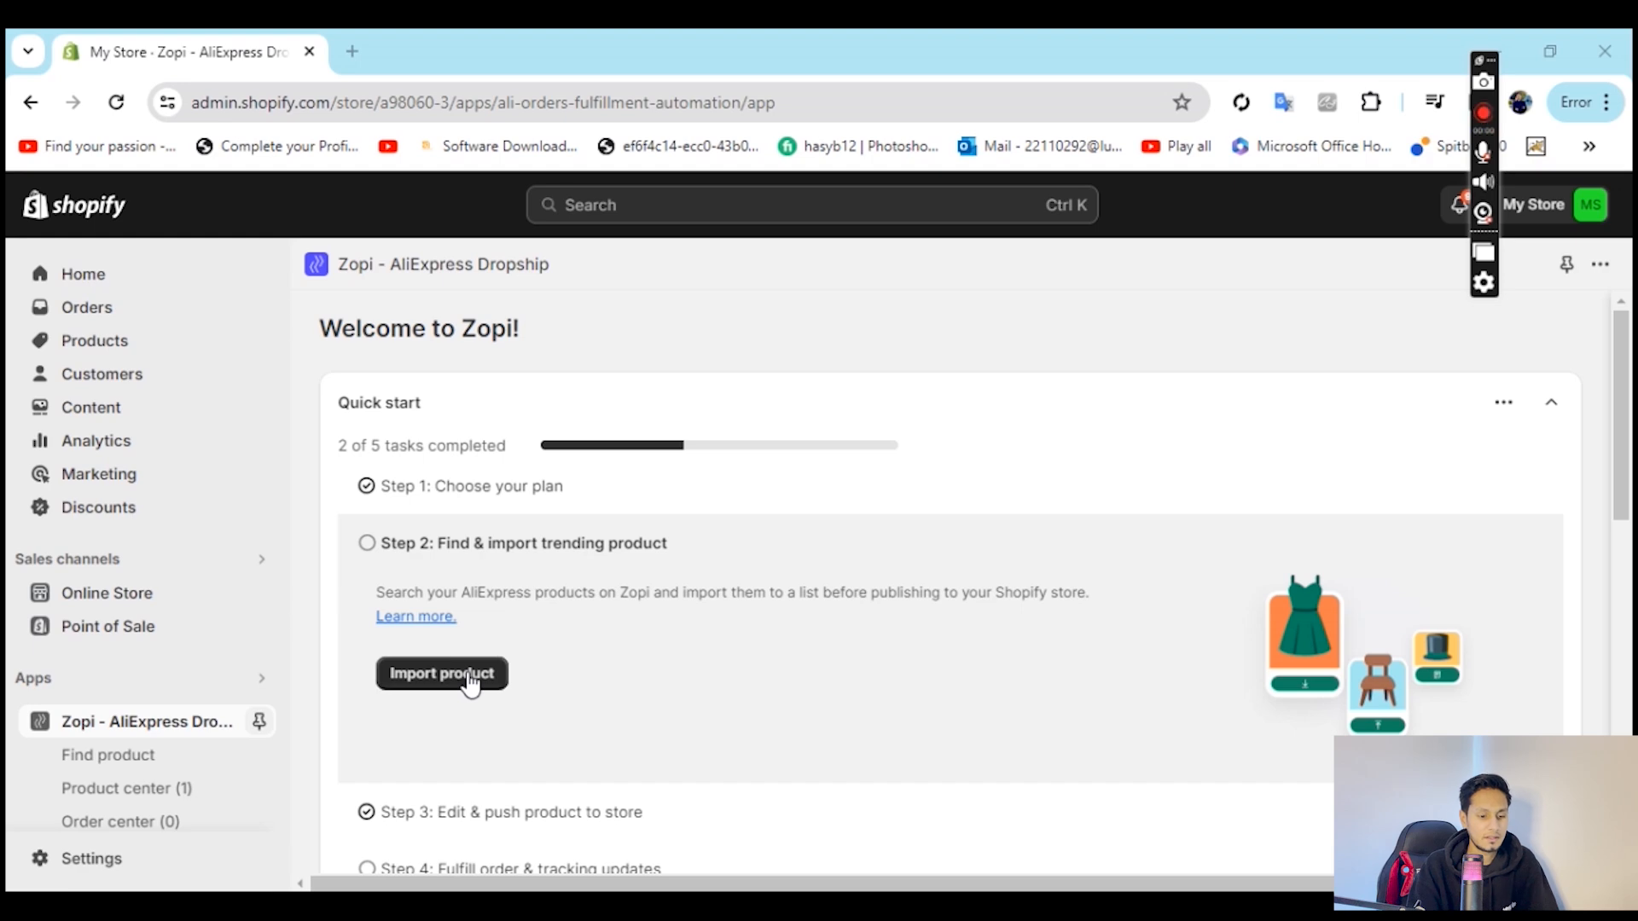
# - Start the Quick start task for finding and importing products, dismiss its guide, and browse the product listings
pyautogui.click(469, 679)
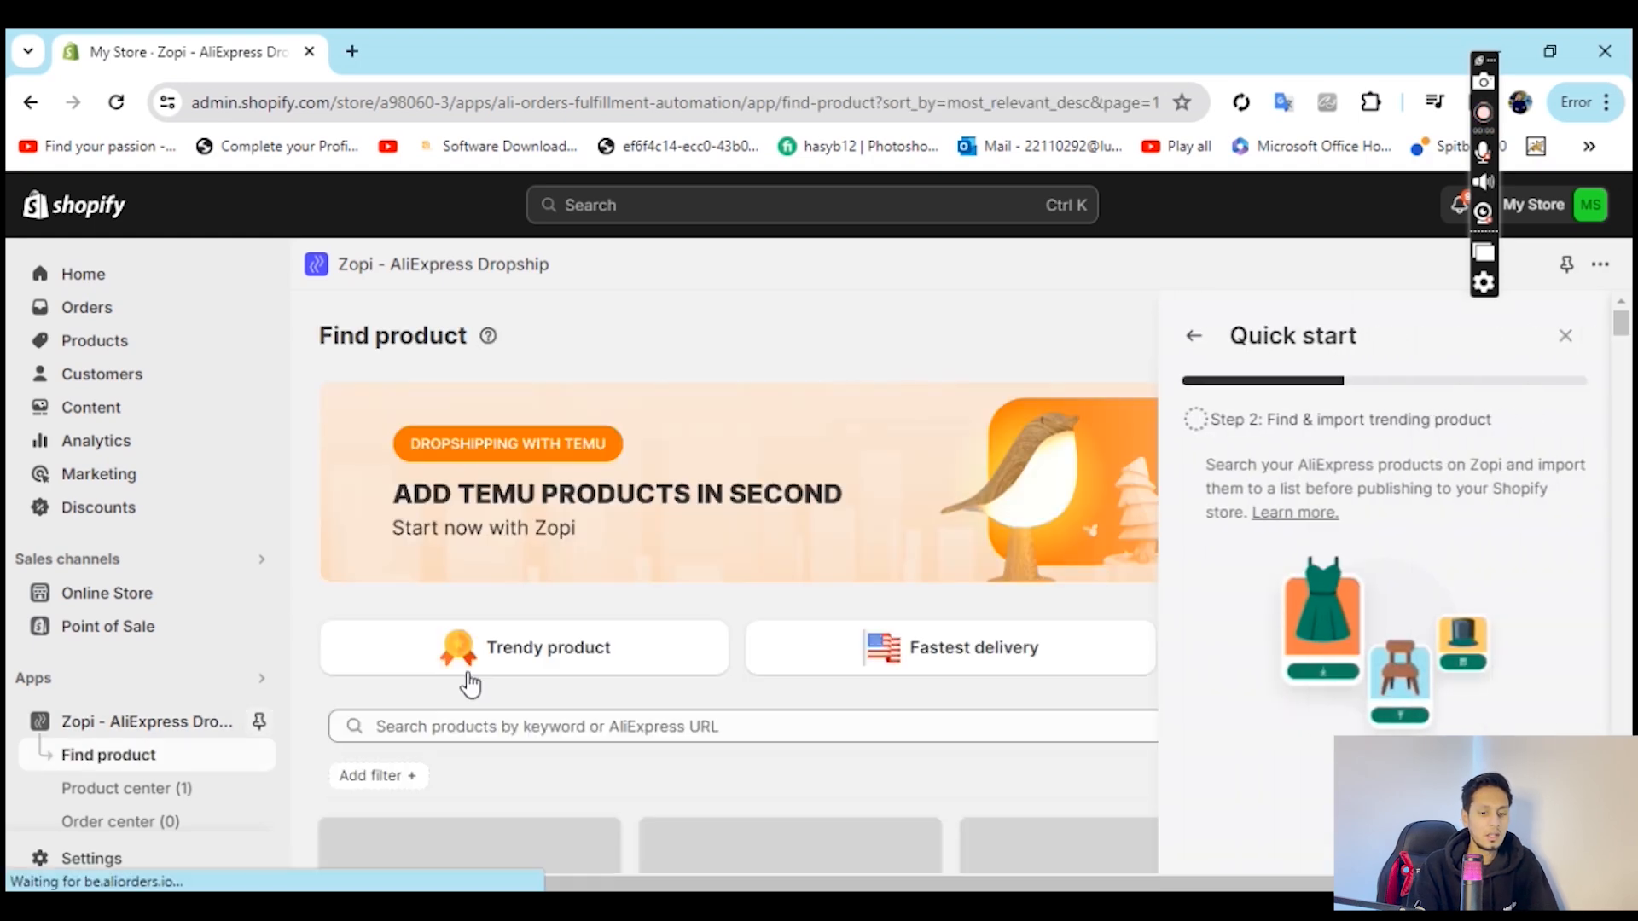
pyautogui.scroll(-2, 577, 604)
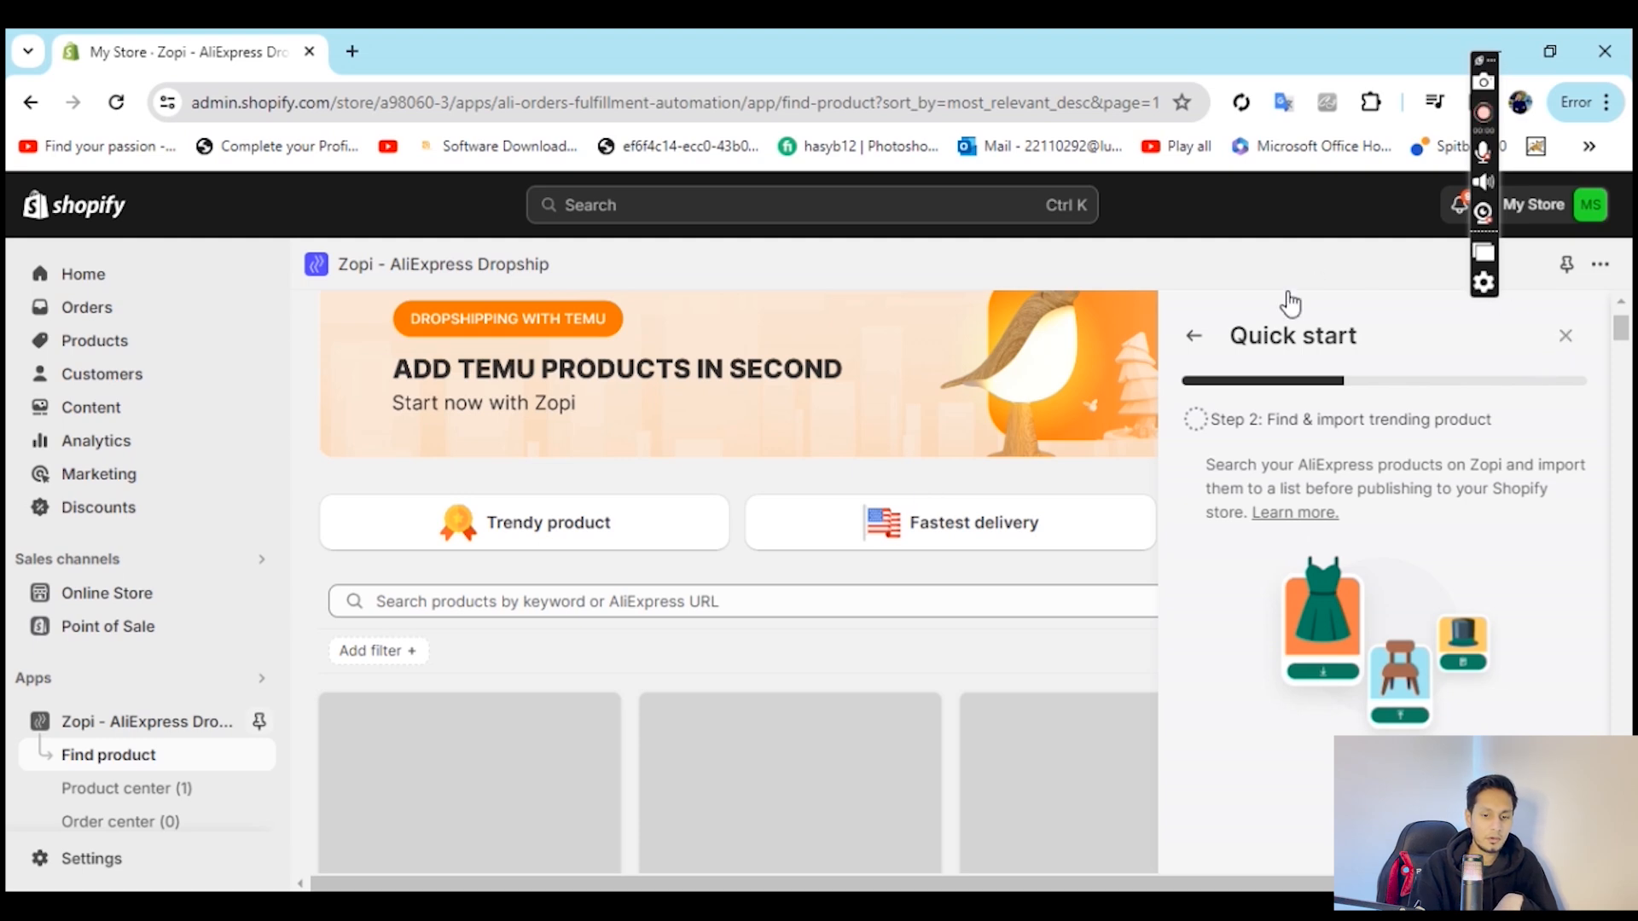
pyautogui.click(1196, 333)
pyautogui.scroll(-8, 1196, 332)
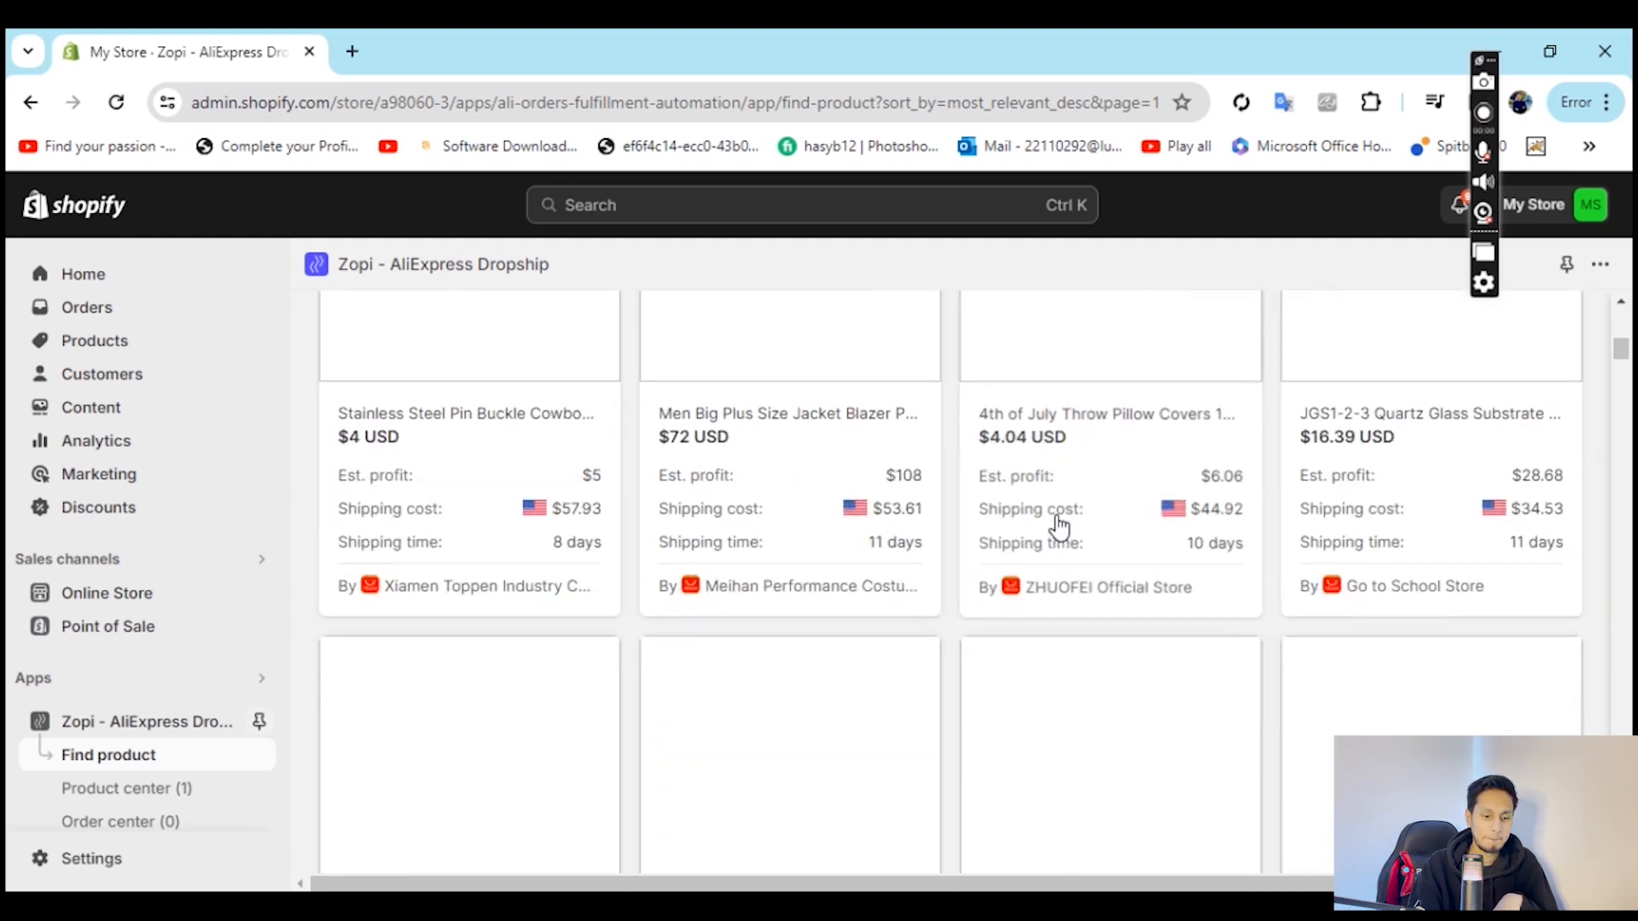
pyautogui.scroll(2, 1059, 526)
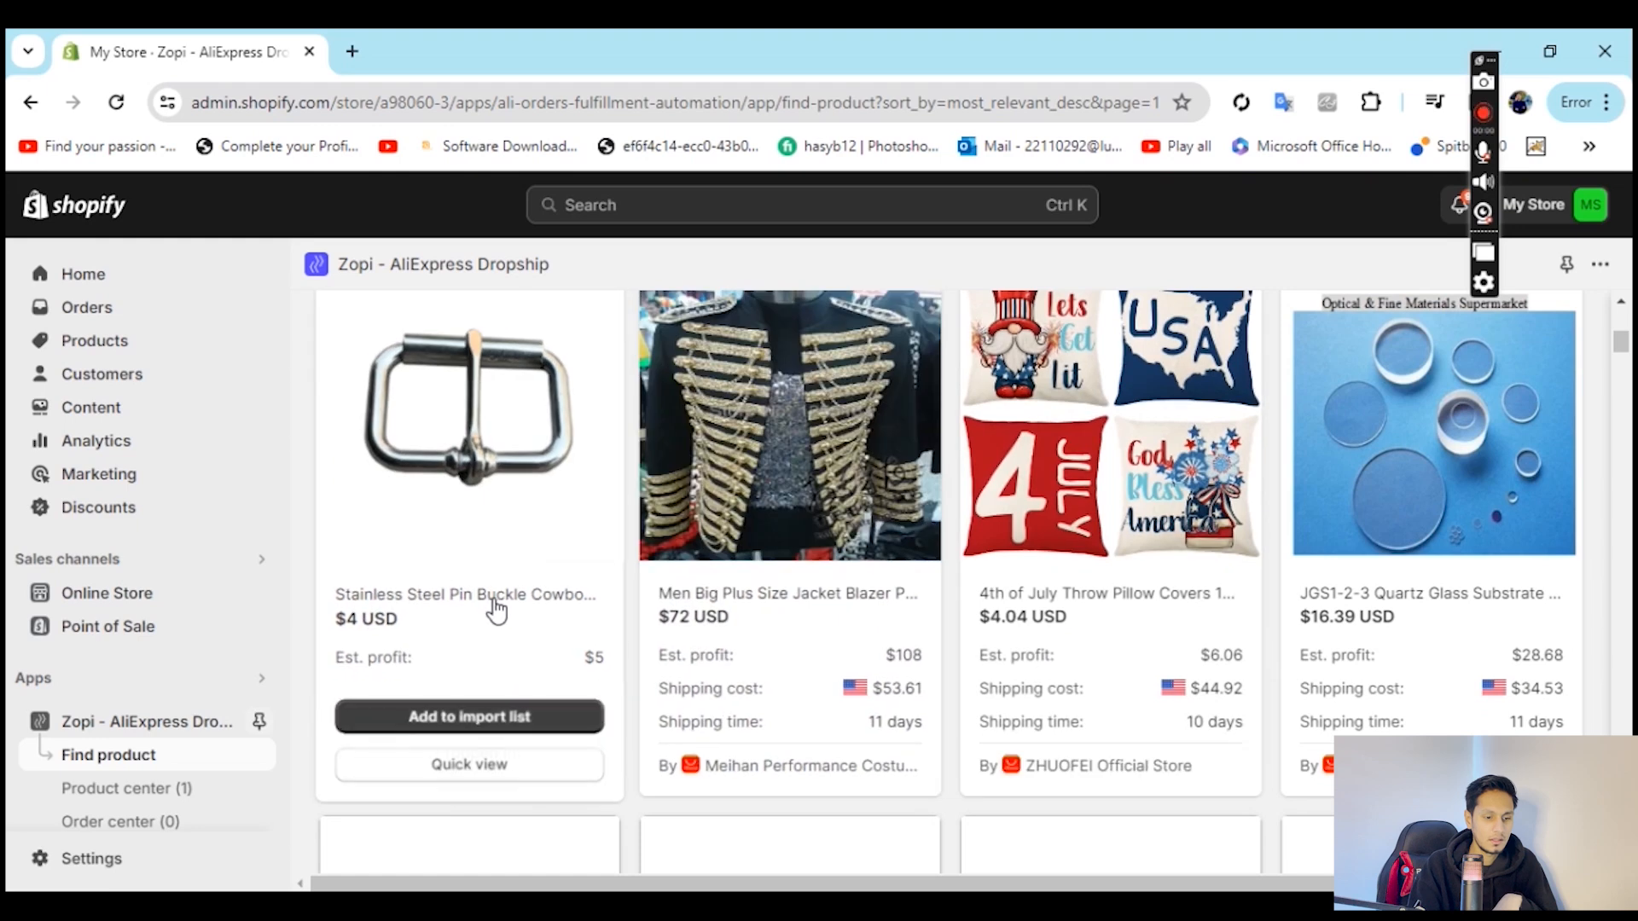
# - Review the Stainless Steel Pin Buckle product's price, shipping, images and product insights, and return to the product listings
pyautogui.click(495, 604)
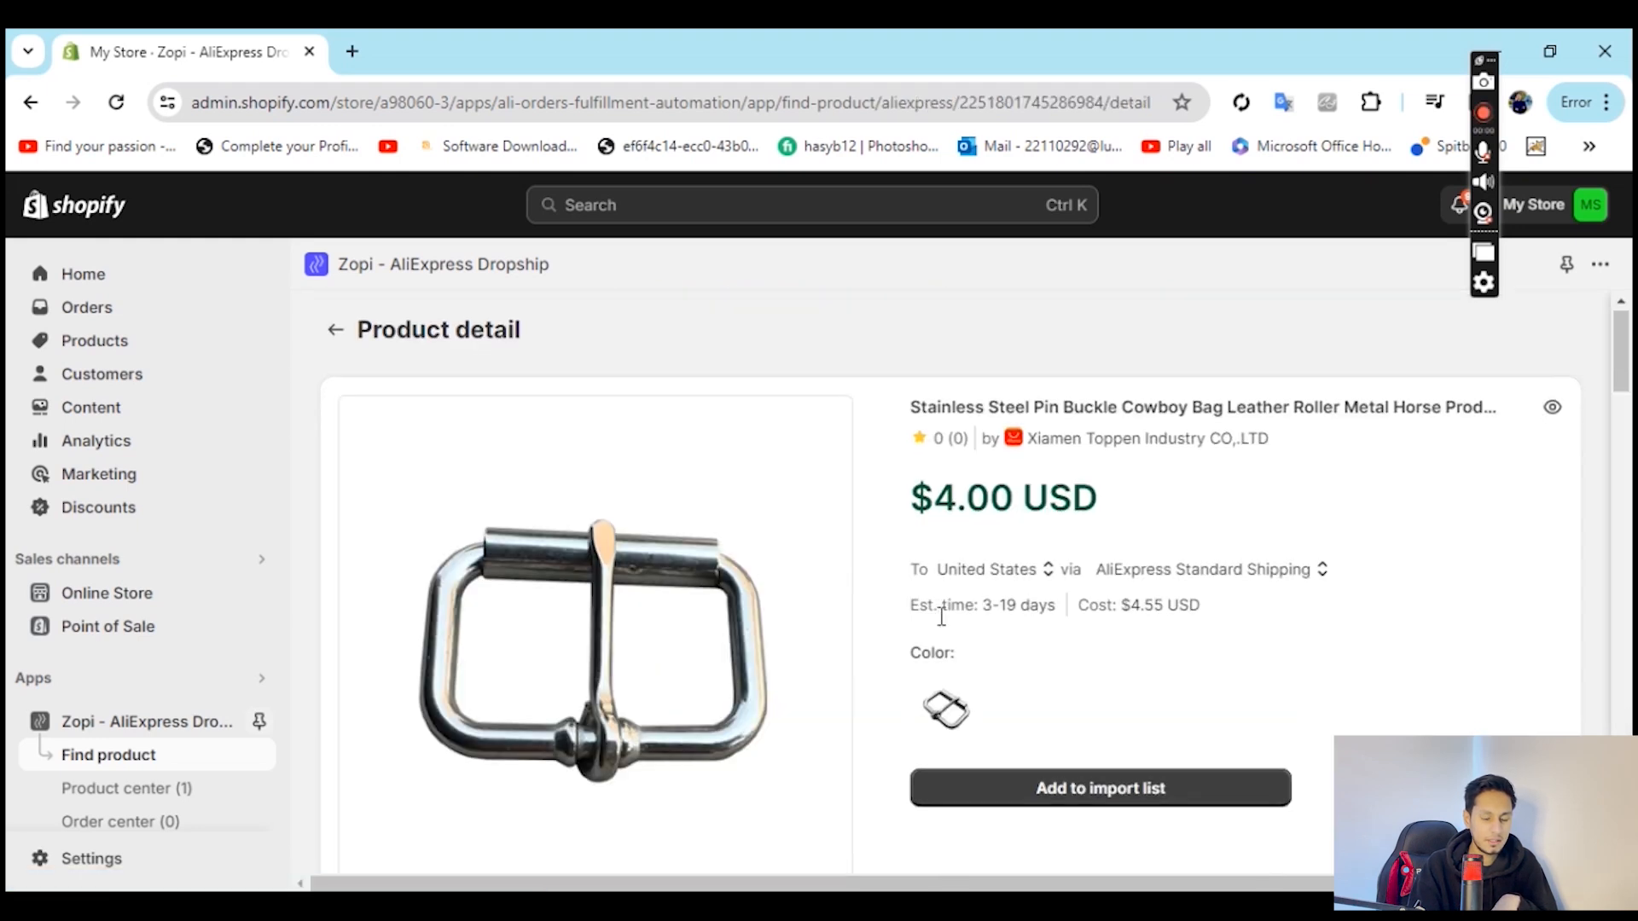
pyautogui.scroll(-1, 1132, 774)
pyautogui.click(1126, 721)
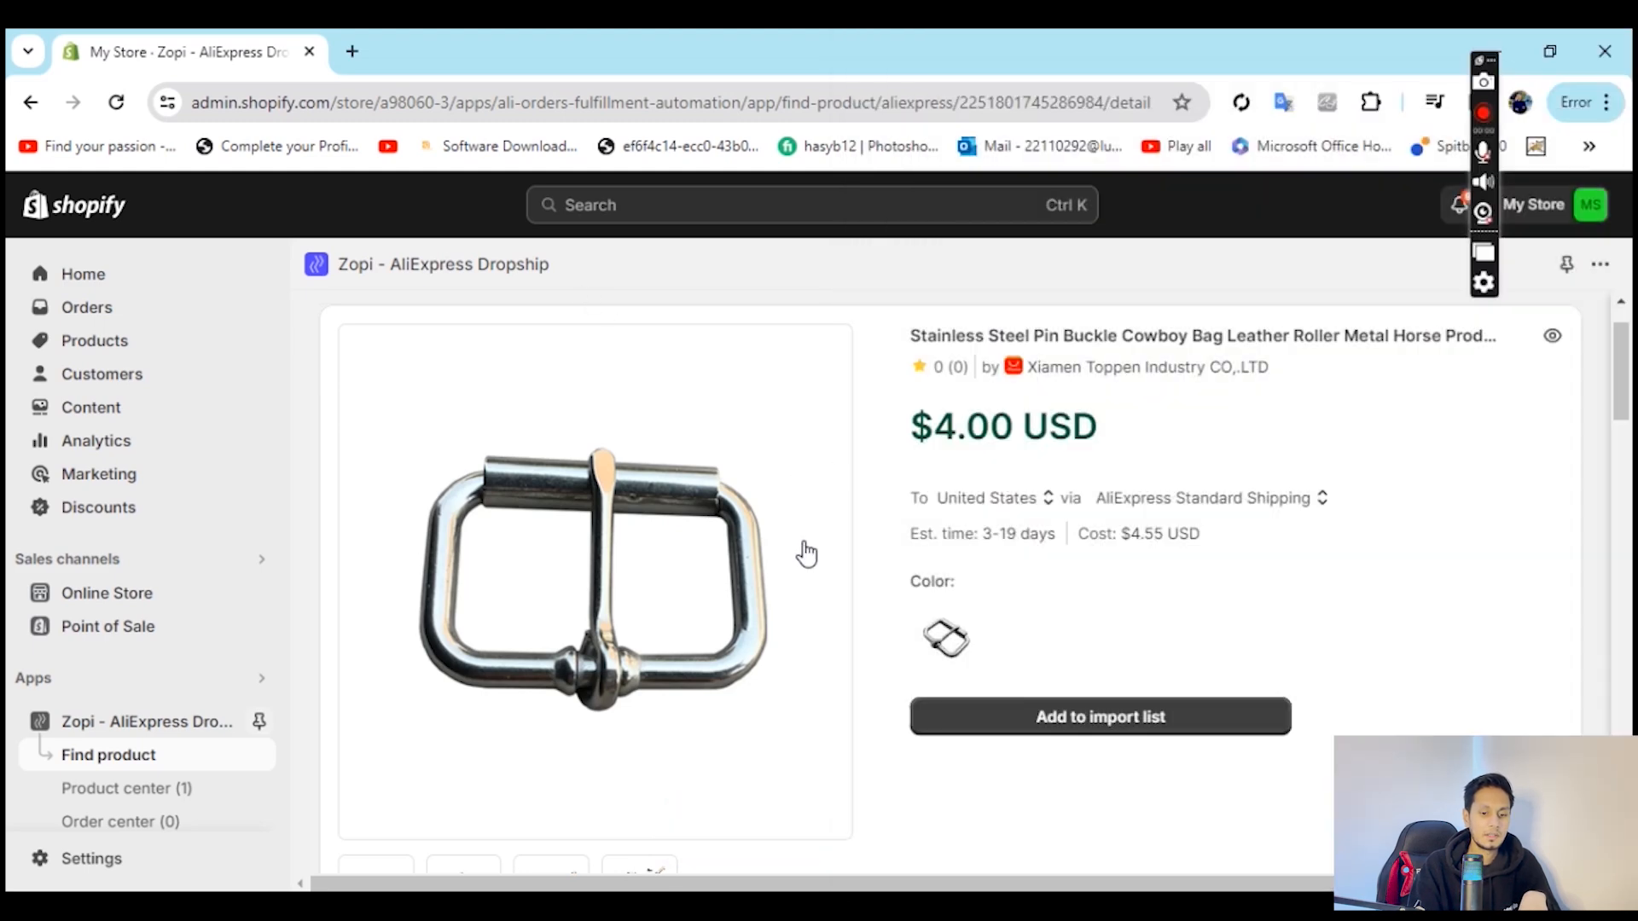
pyautogui.scroll(-2, 804, 553)
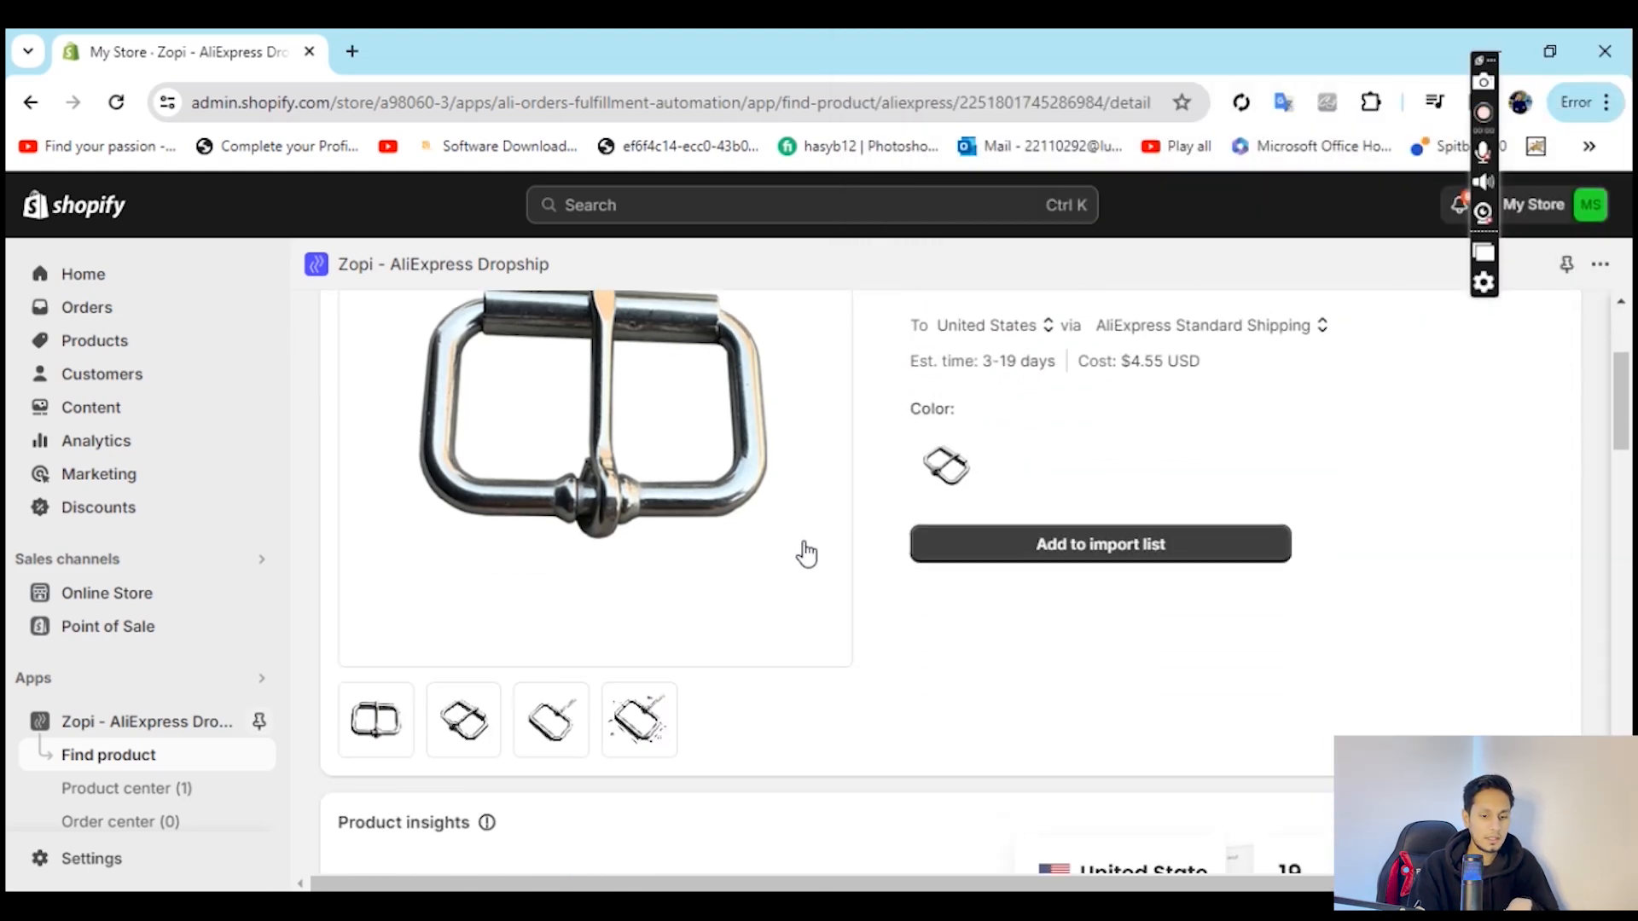
pyautogui.scroll(-1, 807, 553)
pyautogui.scroll(-2, 903, 610)
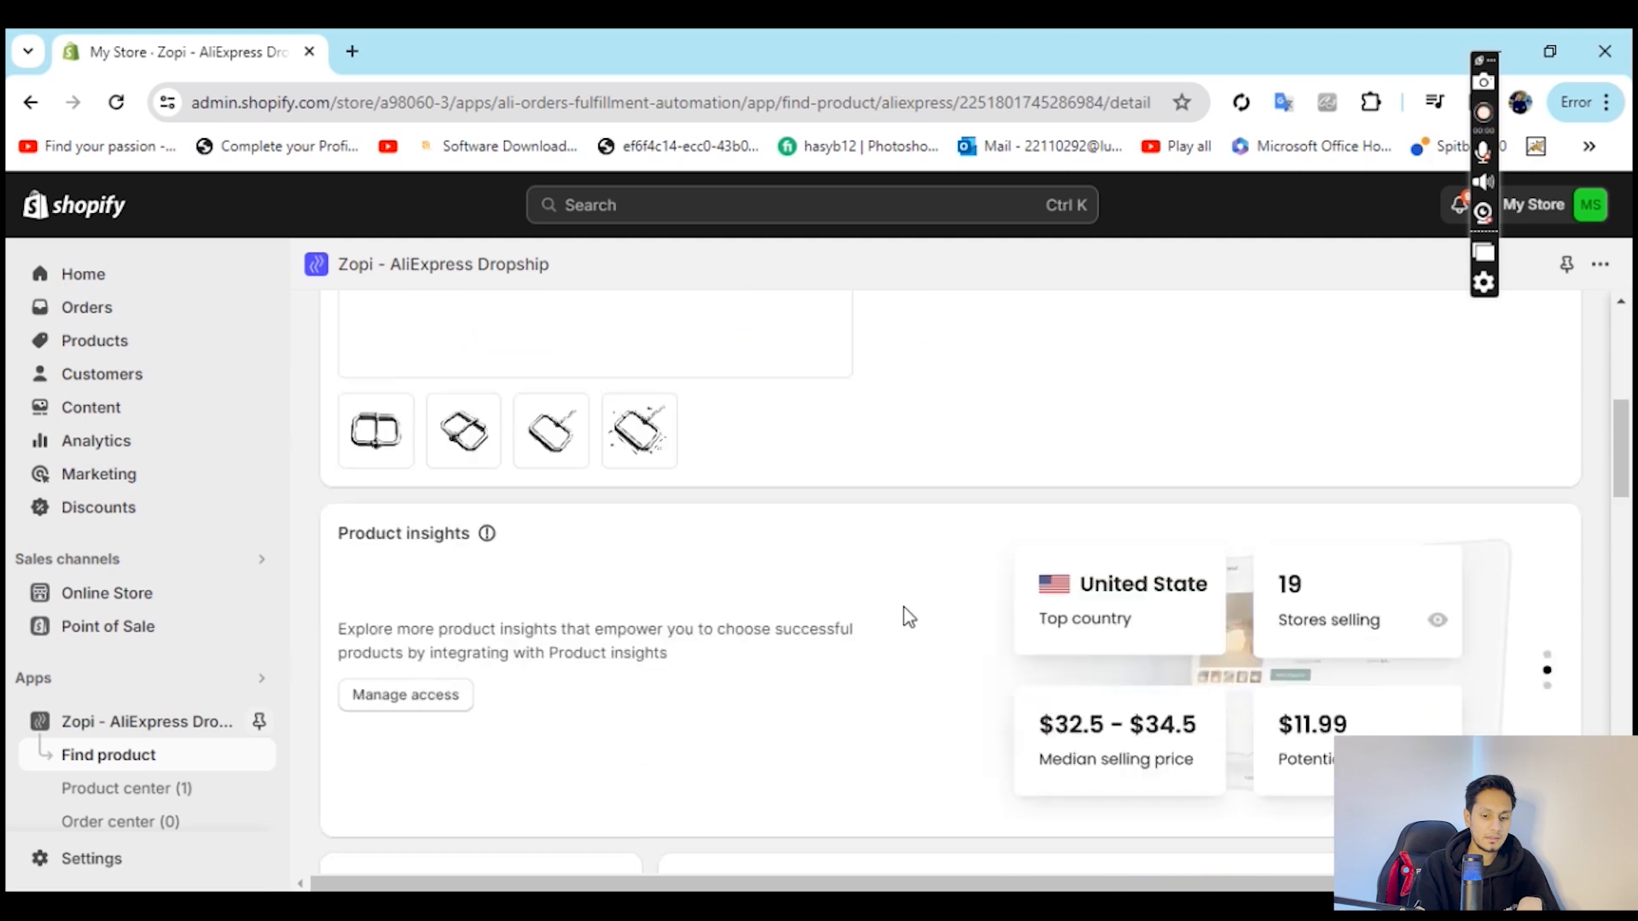
pyautogui.scroll(6, 904, 610)
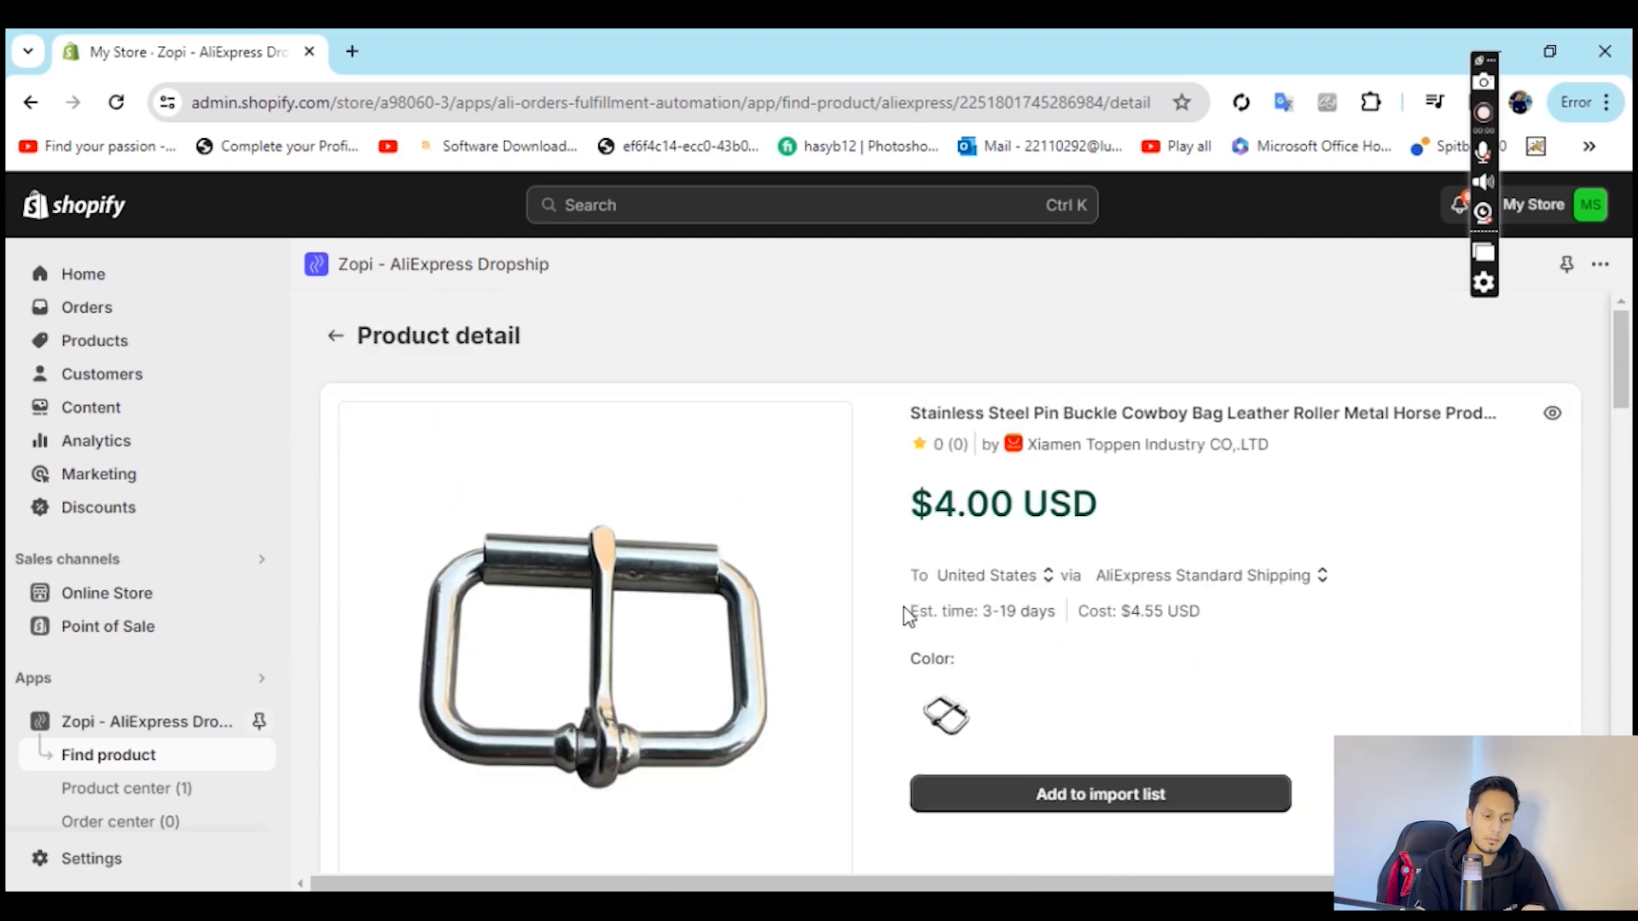
pyautogui.click(335, 337)
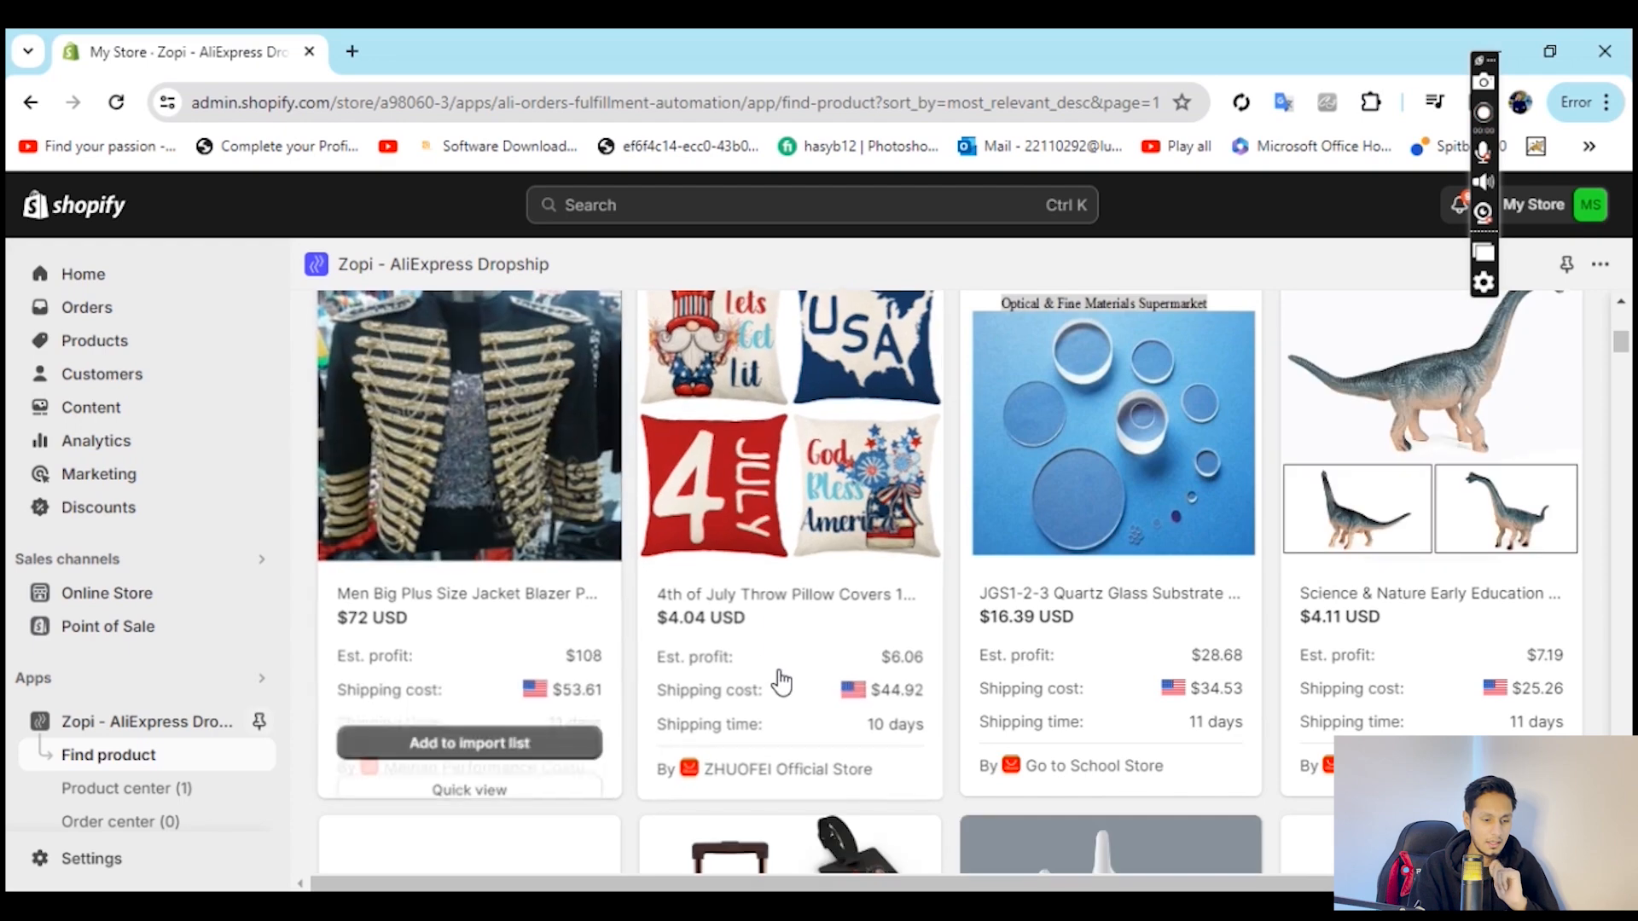
# - Find the "20pcs/lot 12*6.5mm Stainless Steel" dolphin pendant in the listings and add it to the import list
pyautogui.moveTo(827, 727)
pyautogui.scroll(-5, 962, 629)
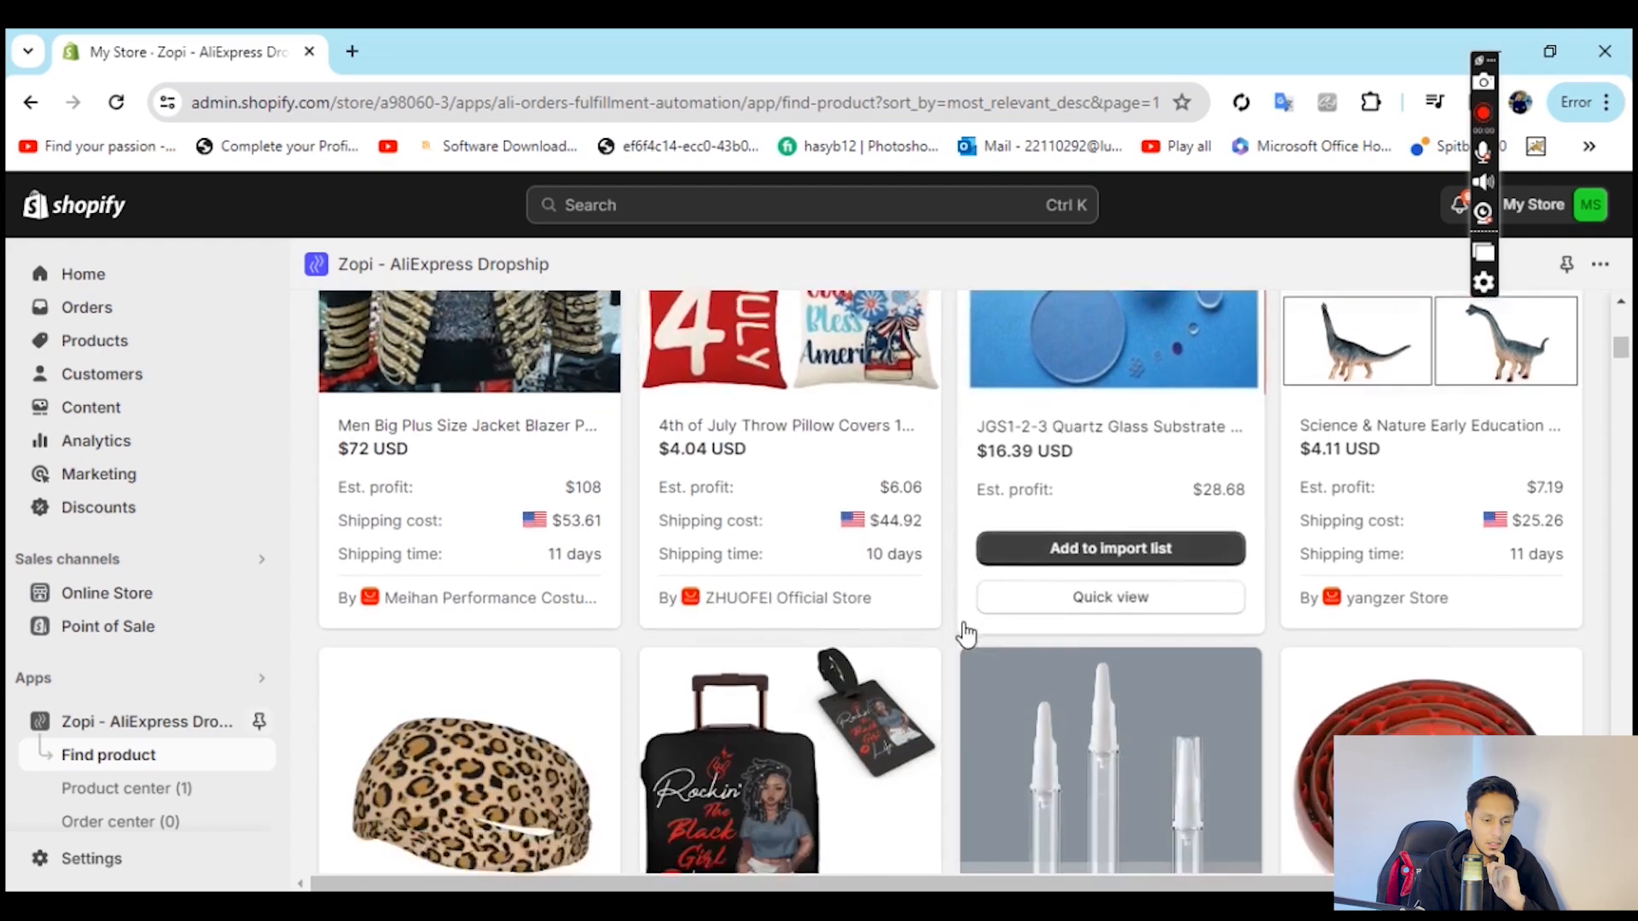
pyautogui.scroll(-3, 966, 633)
pyautogui.scroll(-5, 966, 633)
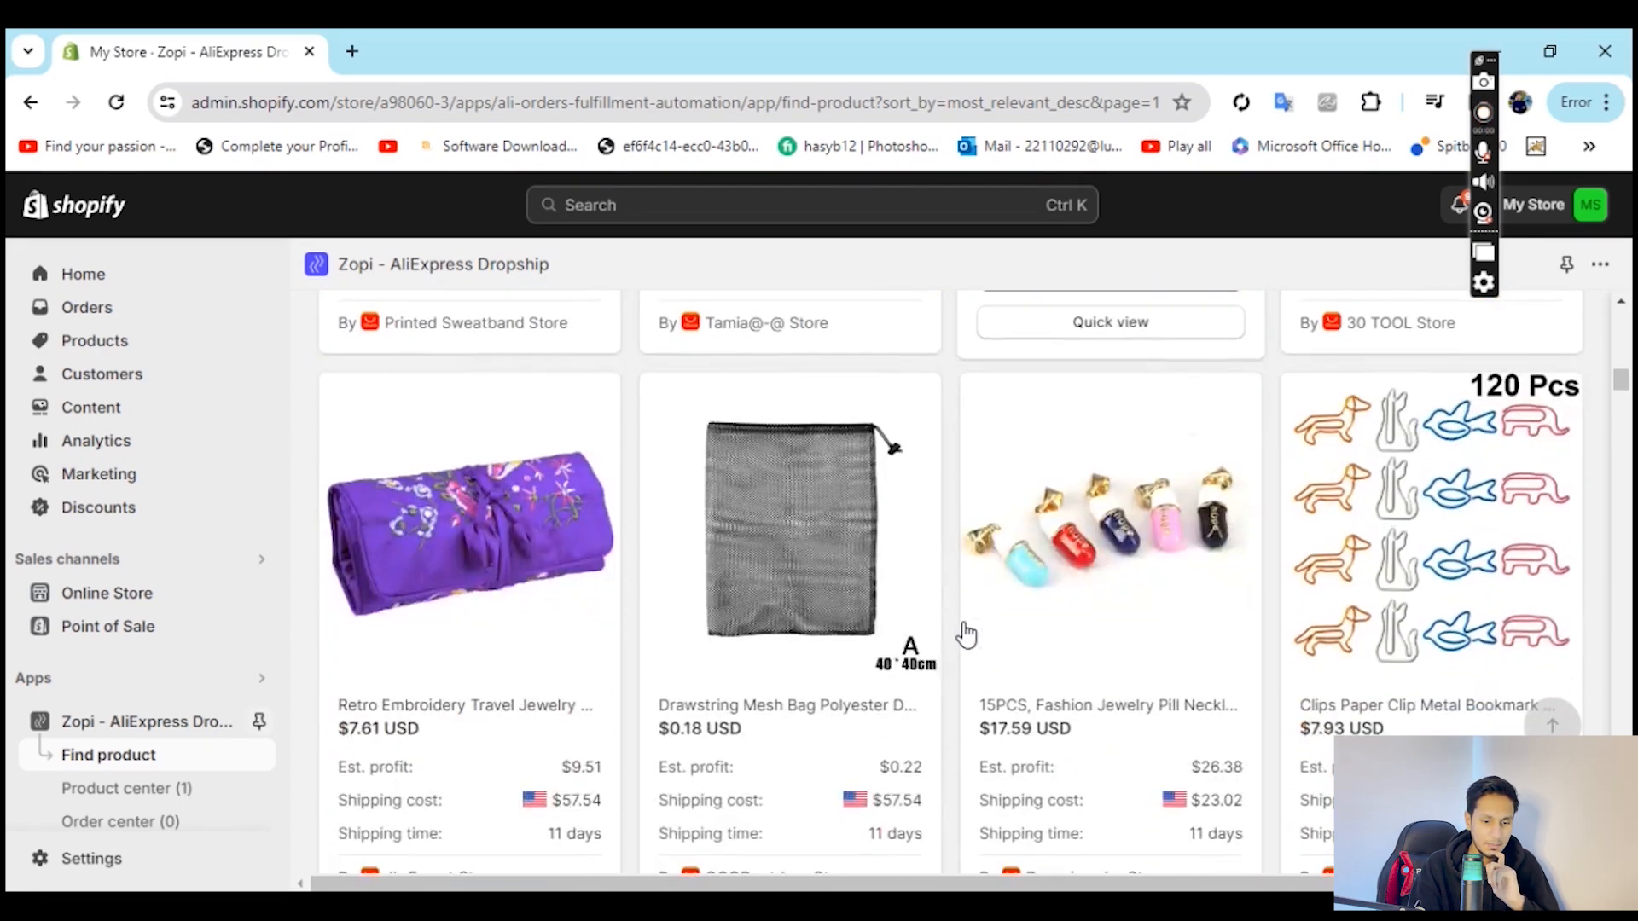
pyautogui.scroll(-7, 966, 633)
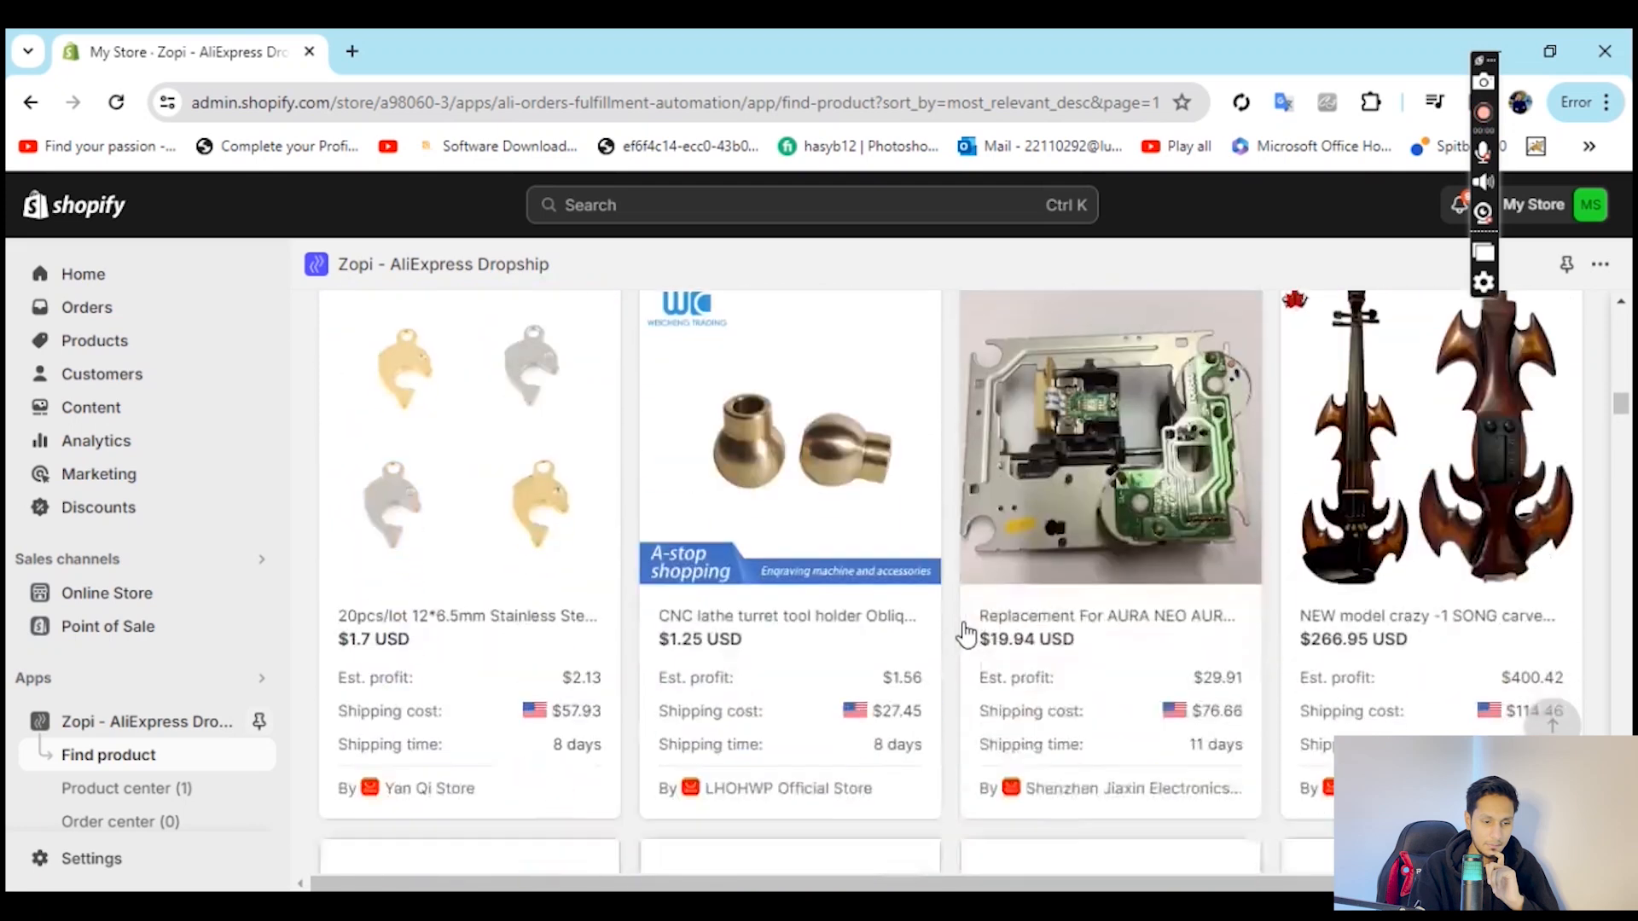
pyautogui.moveTo(488, 629)
pyautogui.click(451, 721)
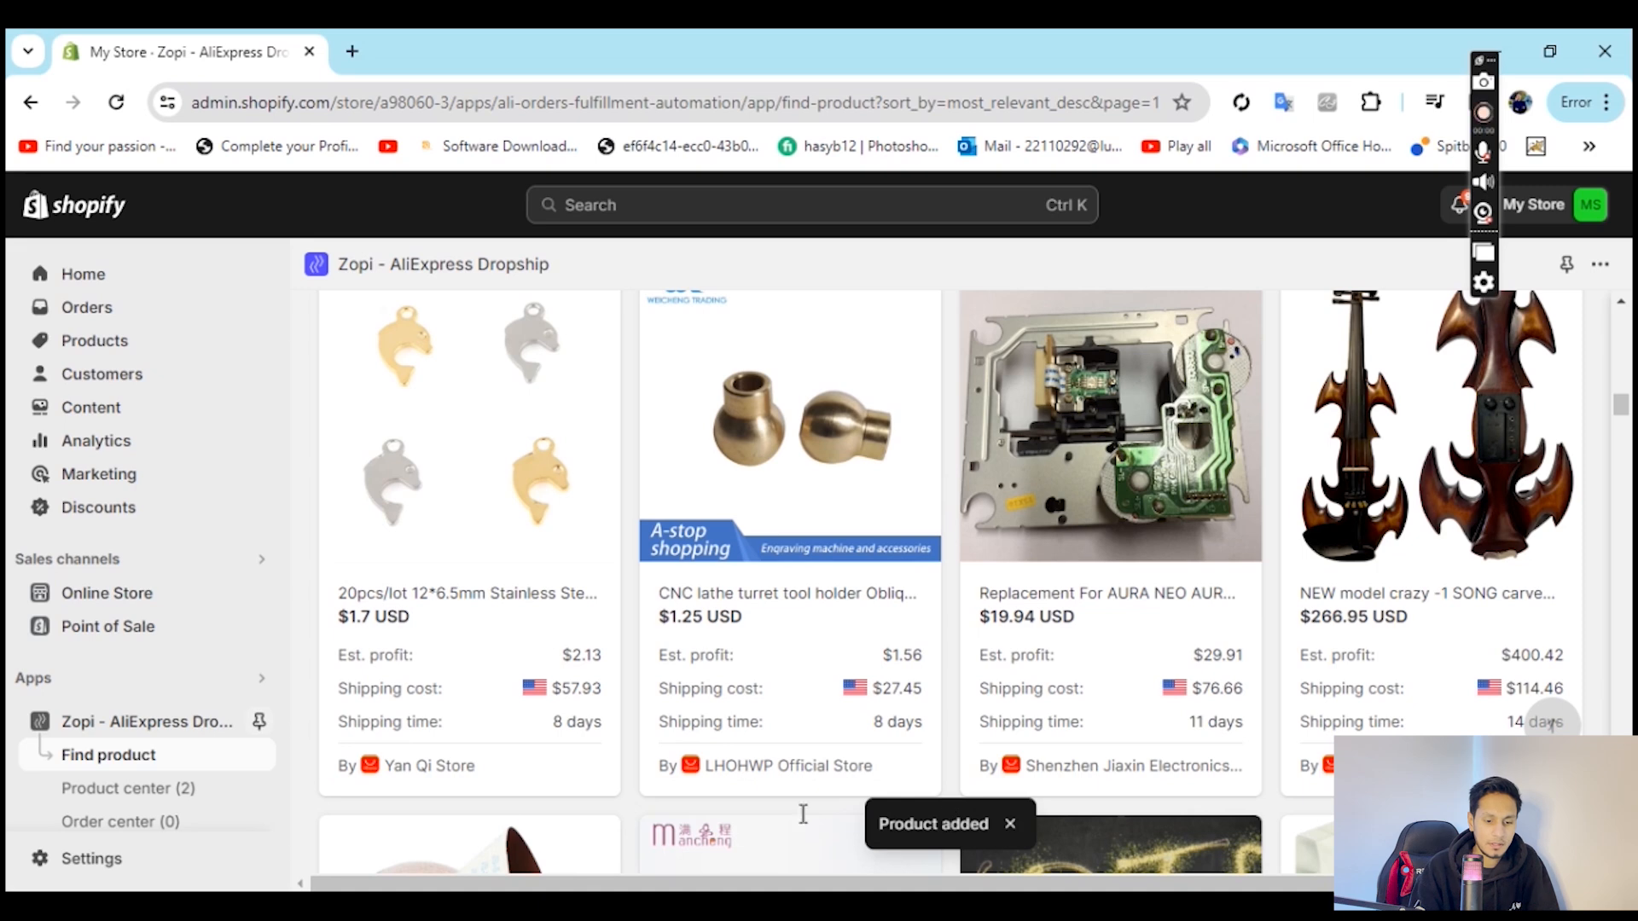
# - Open the imported dolphin pendant from the Product center in the product editor and review its title and description
pyautogui.click(157, 793)
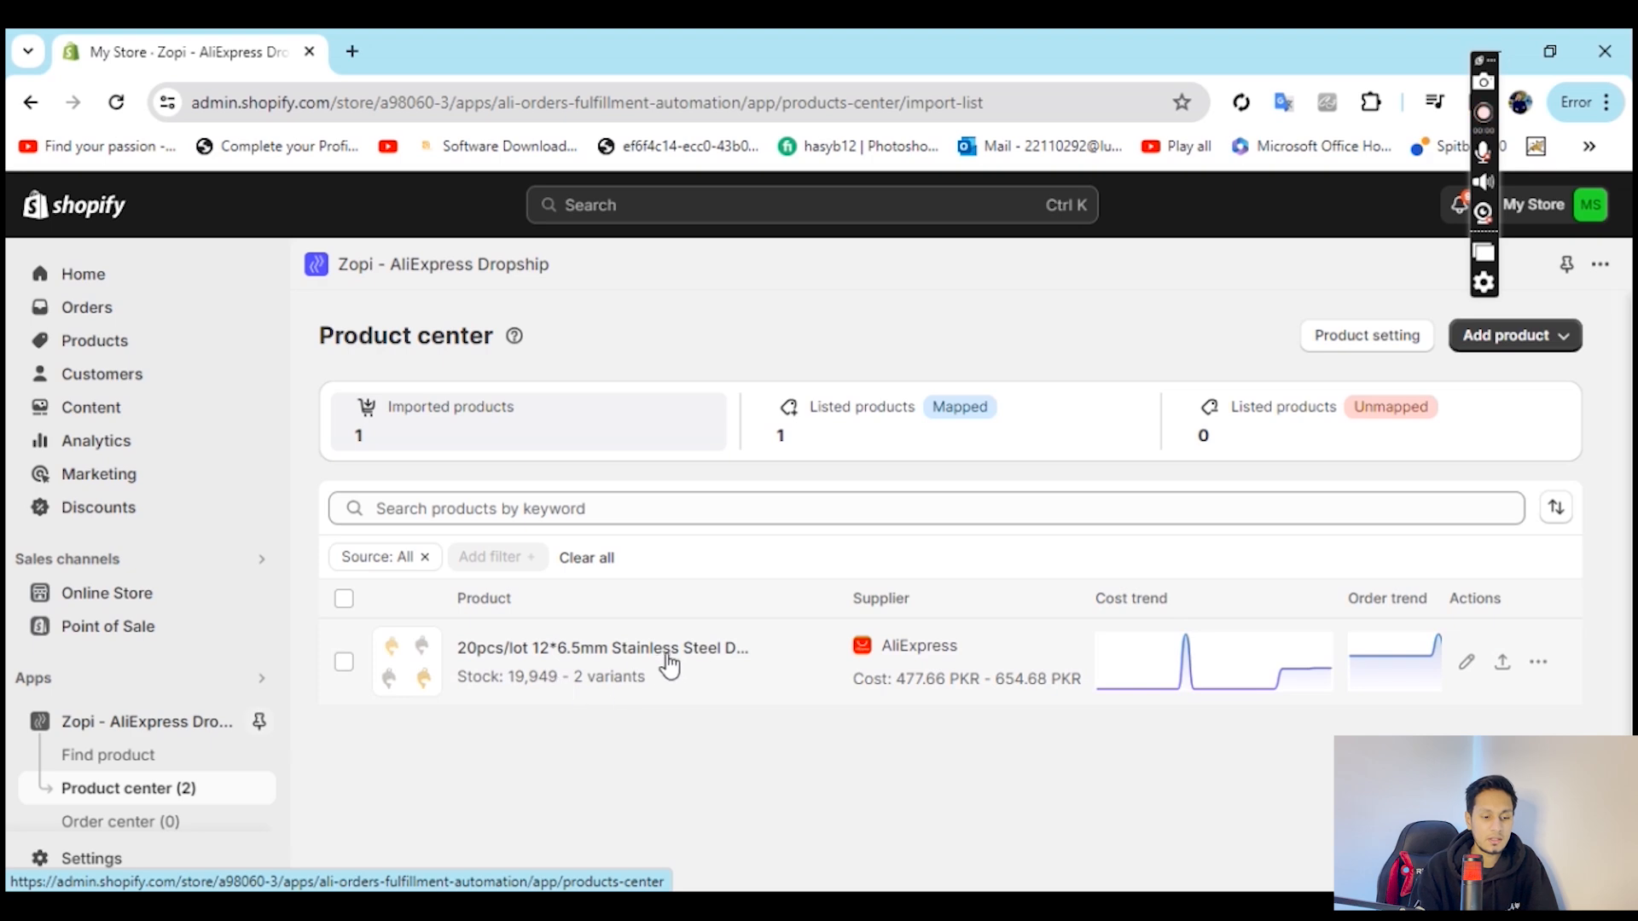
pyautogui.click(1463, 666)
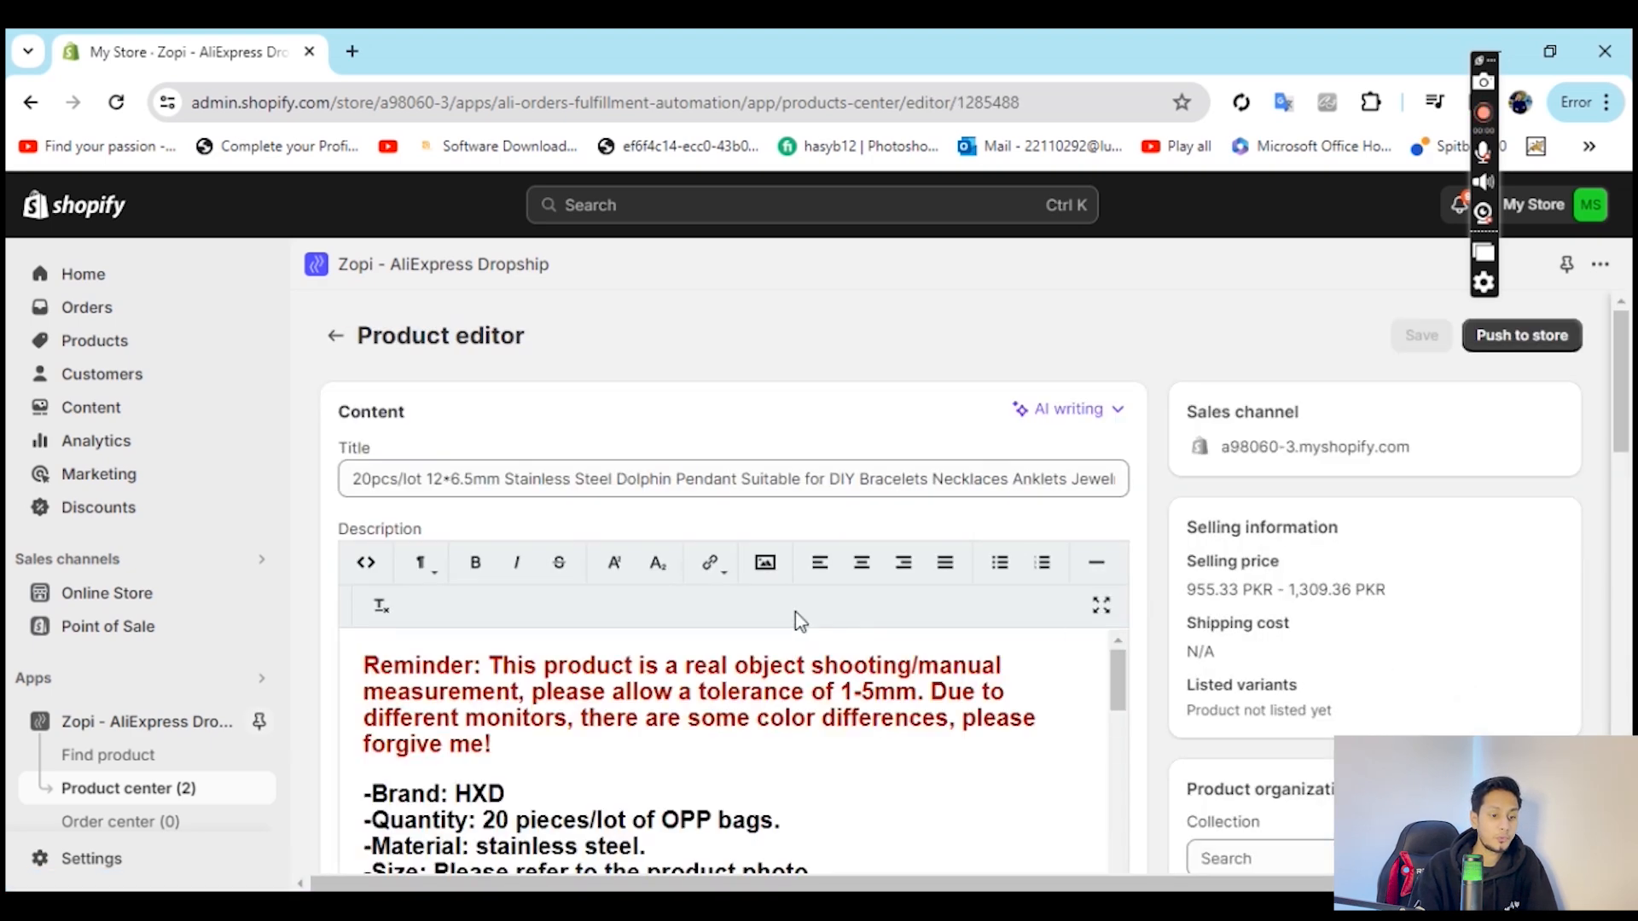
pyautogui.tripleClick(639, 498)
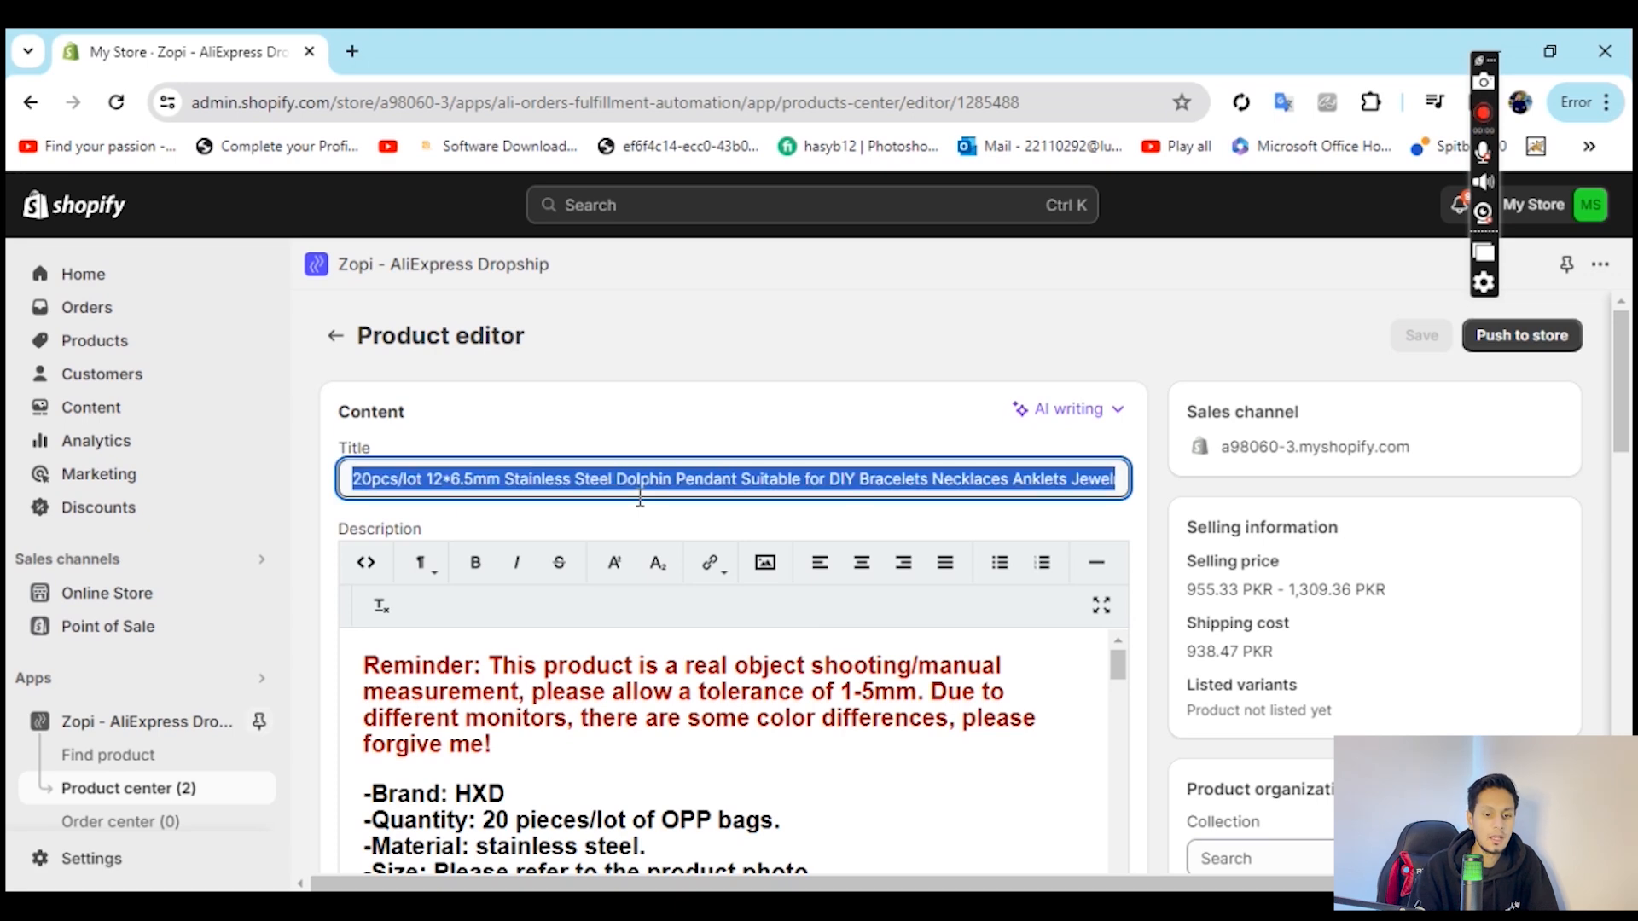
pyautogui.scroll(-2, 846, 648)
pyautogui.scroll(2, 846, 648)
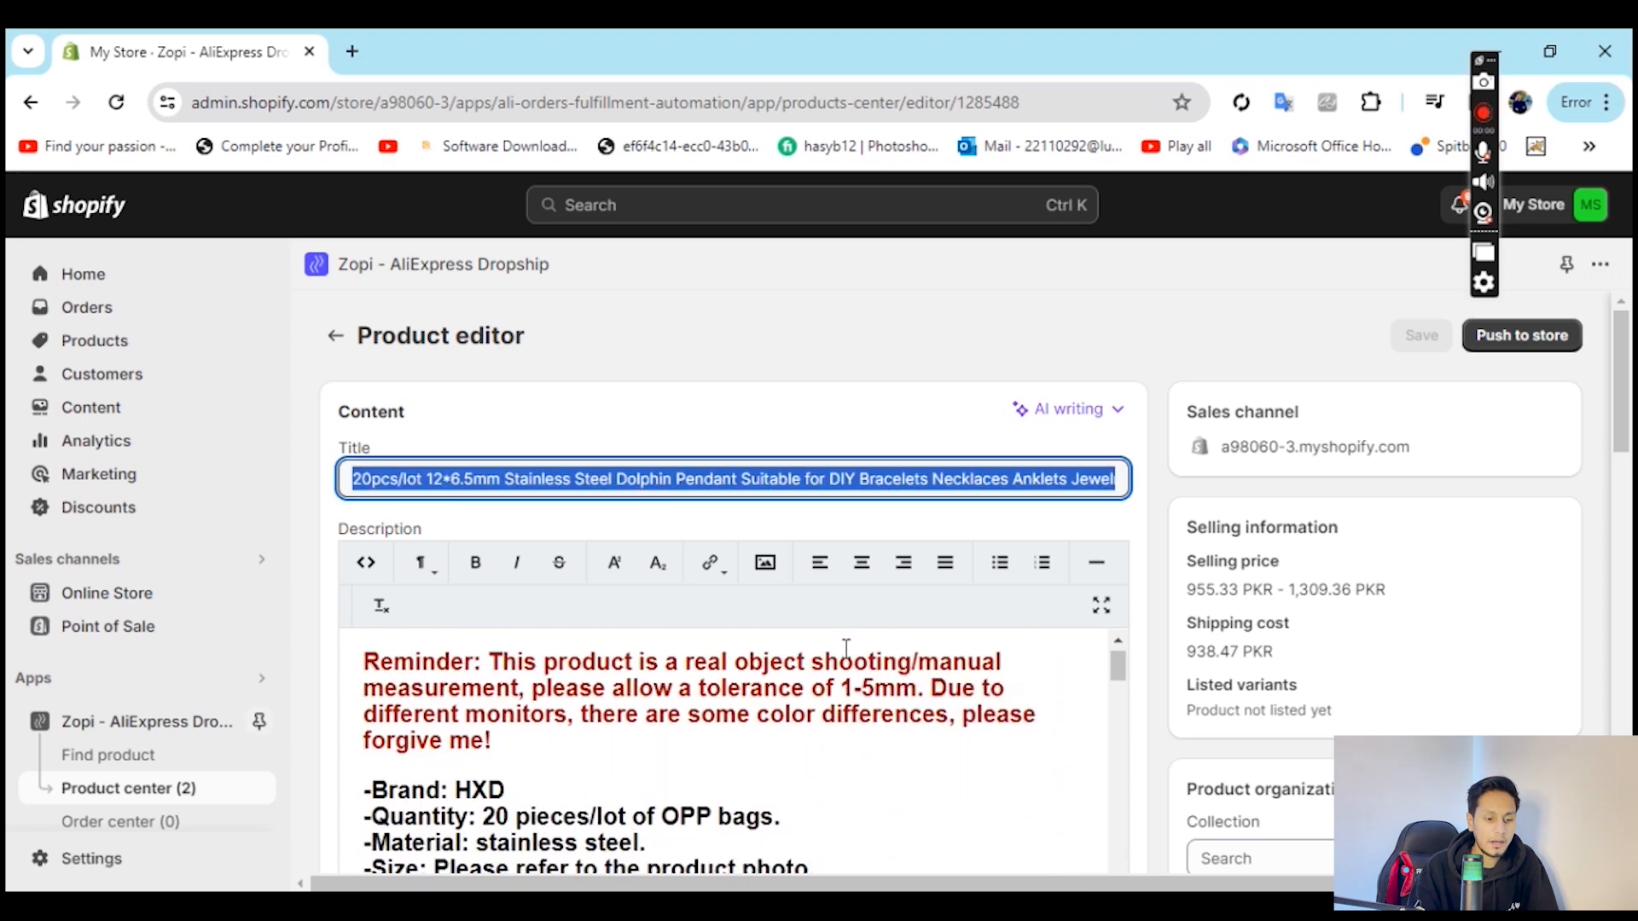
pyautogui.click(807, 411)
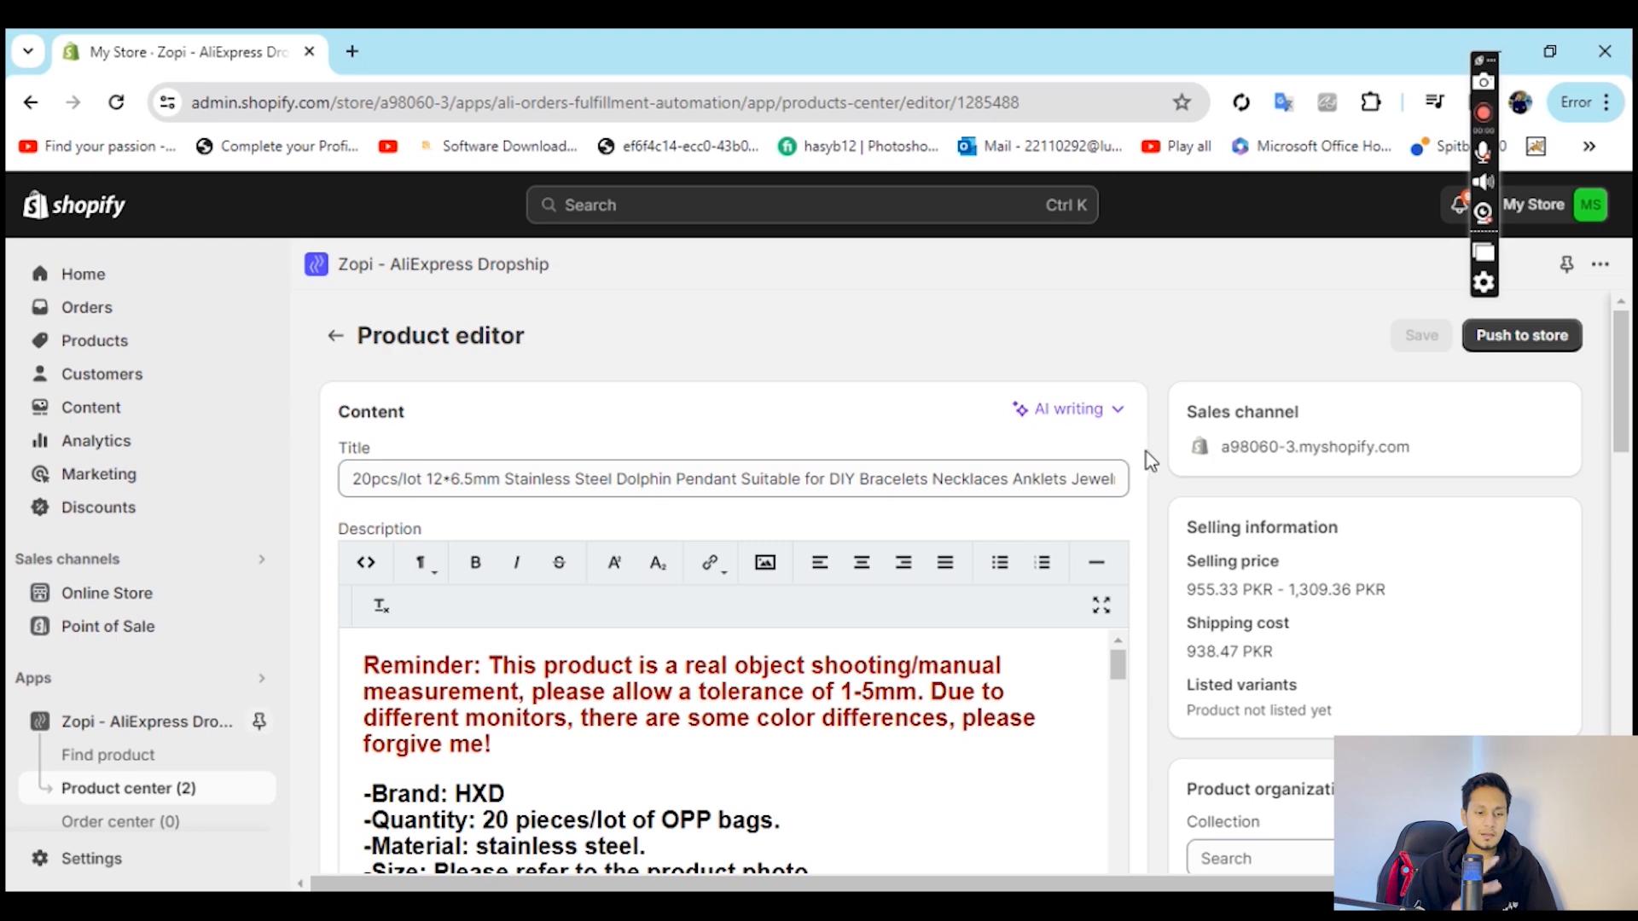
# - Generate a new title and description with AI writing, in English and based on the current content
pyautogui.click(1092, 418)
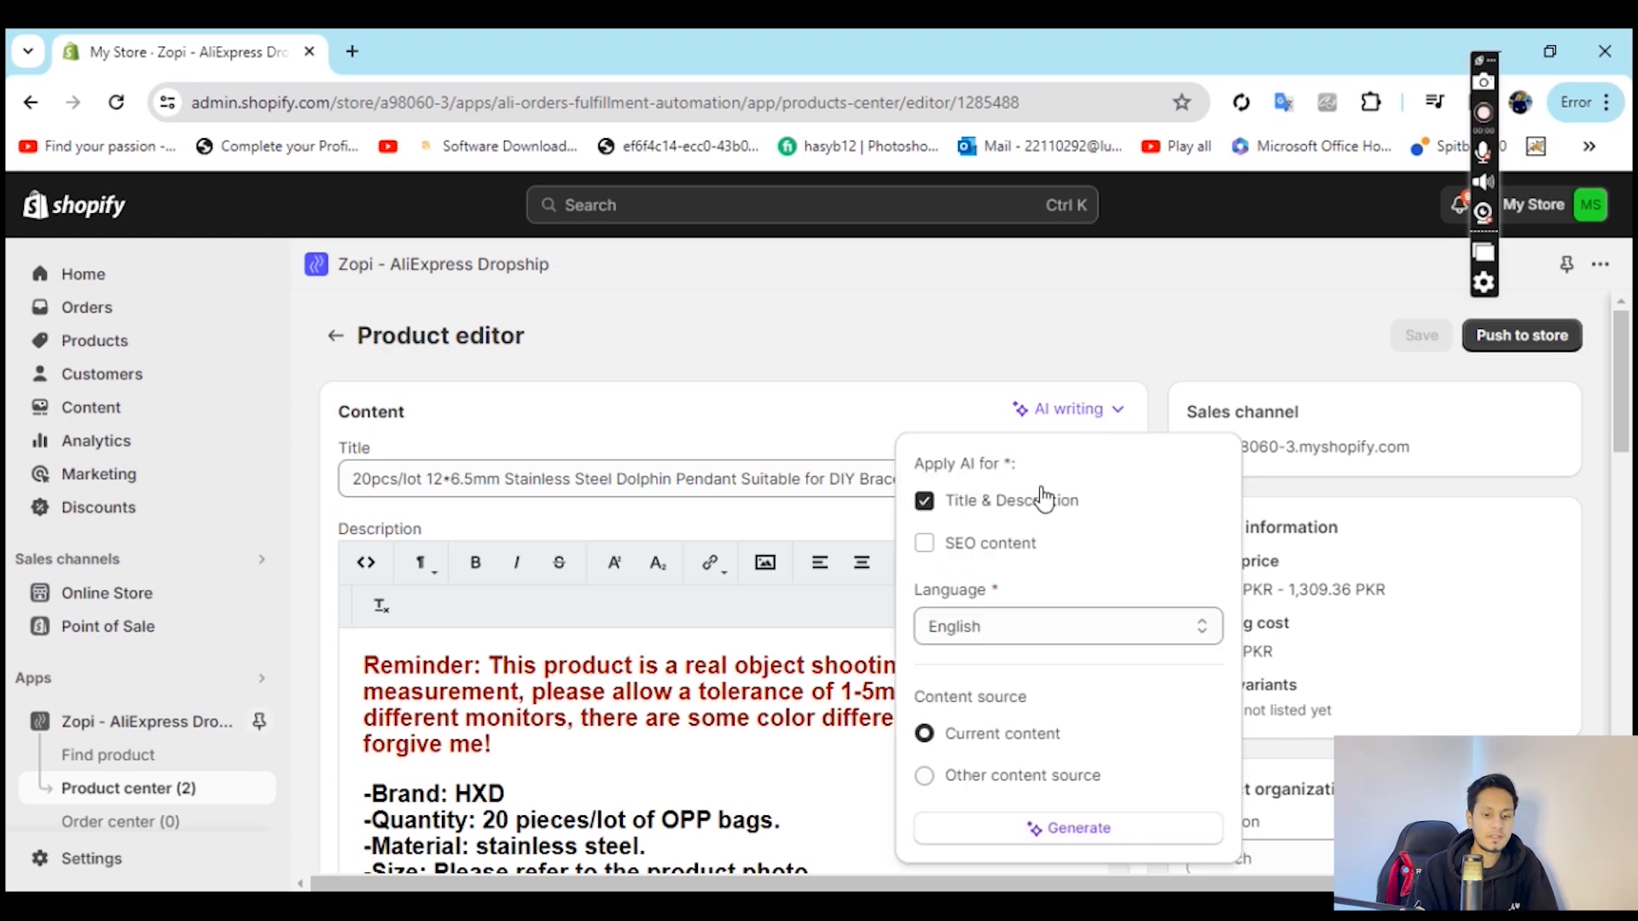
pyautogui.scroll(-1, 981, 568)
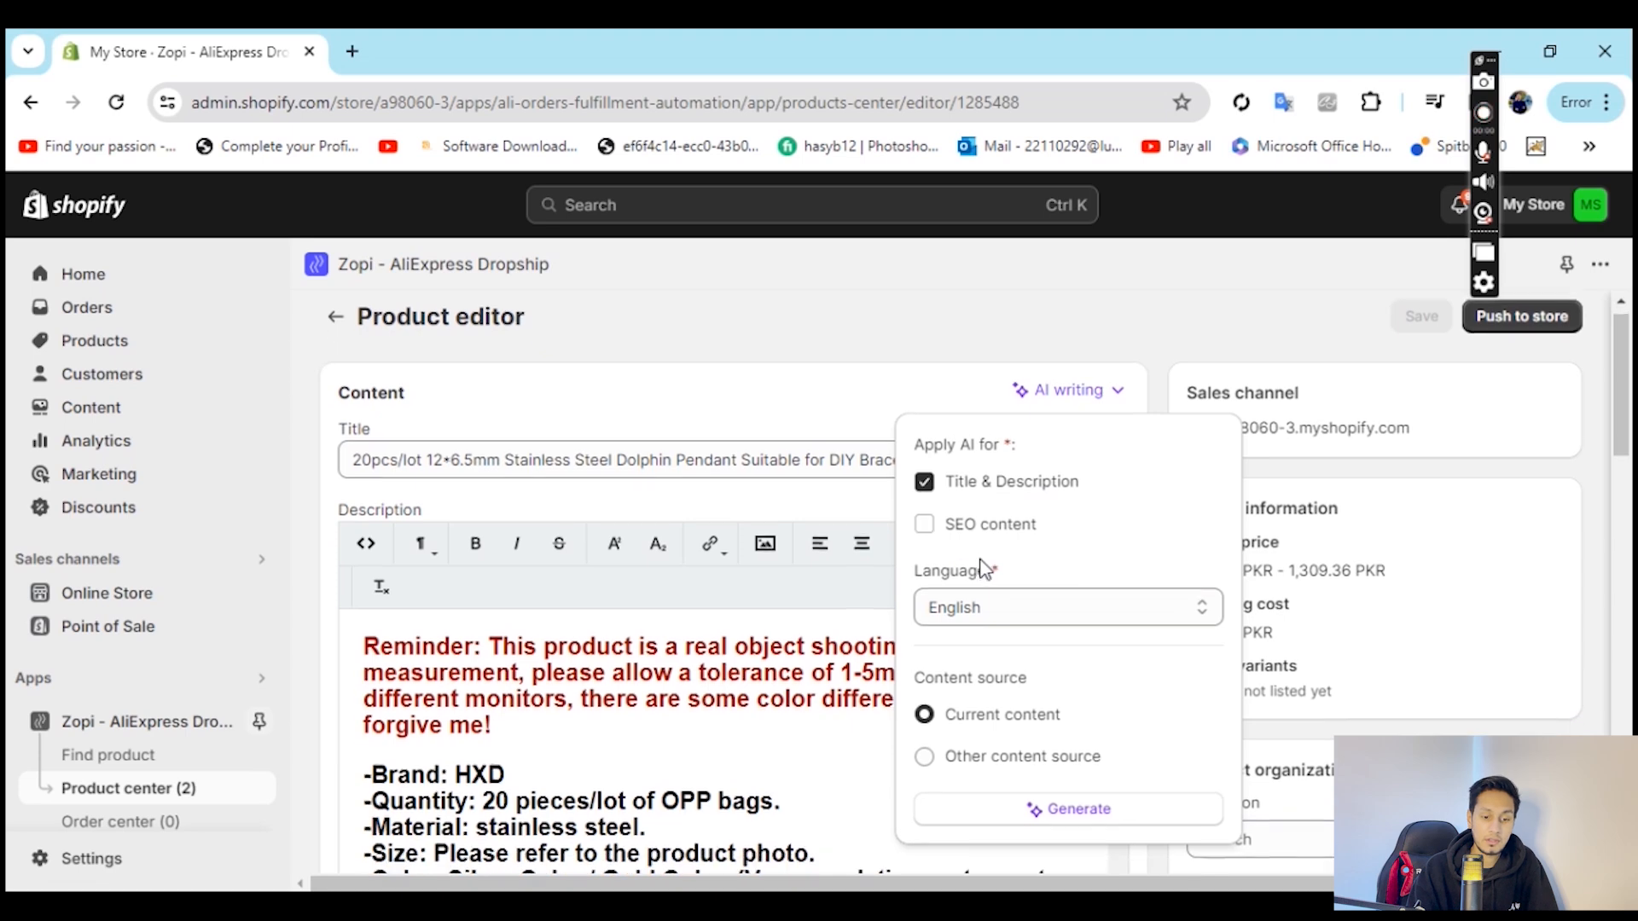
pyautogui.click(1039, 809)
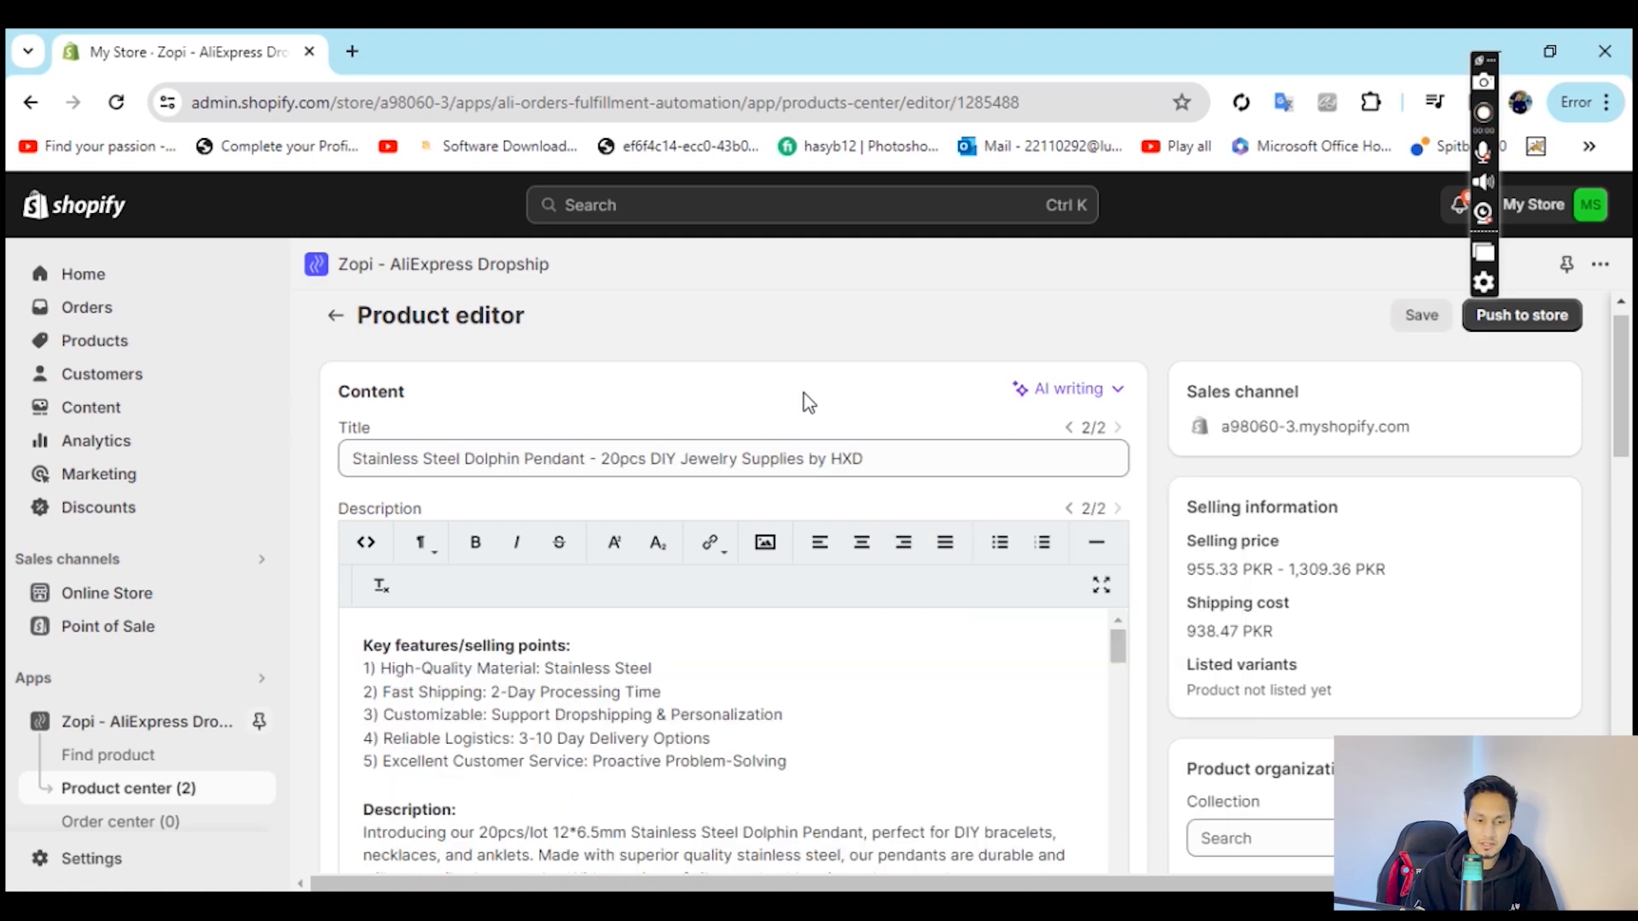
pyautogui.click(1084, 391)
pyautogui.click(742, 447)
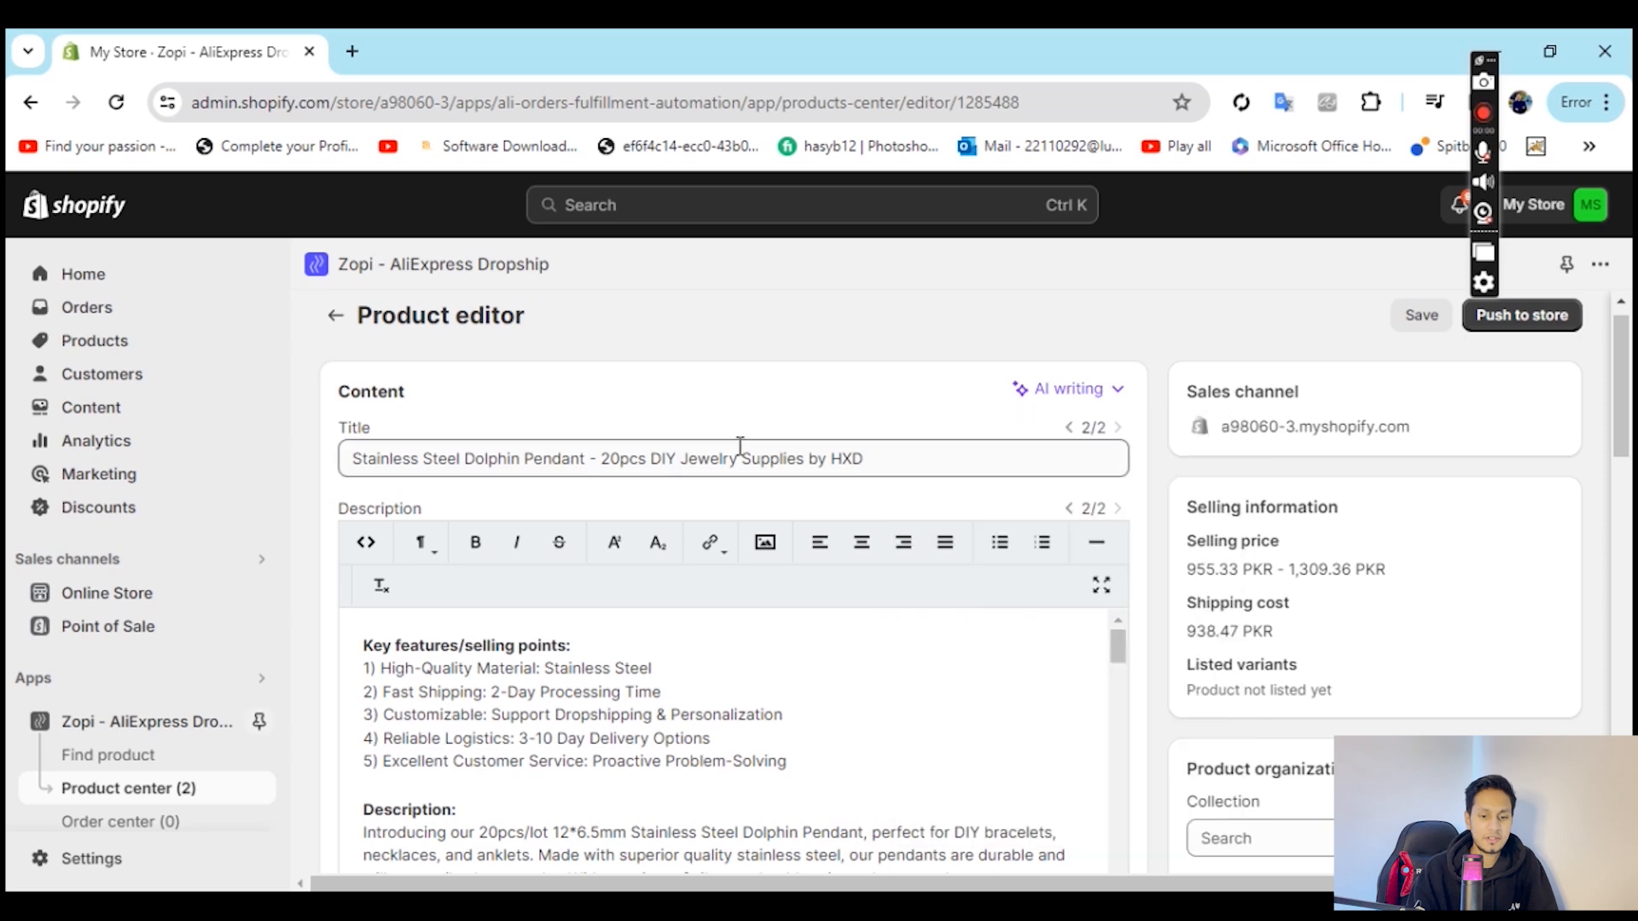
# - Compare the original title with the AI-generated one, and review the new description and the supplier's variants
pyautogui.click(1069, 429)
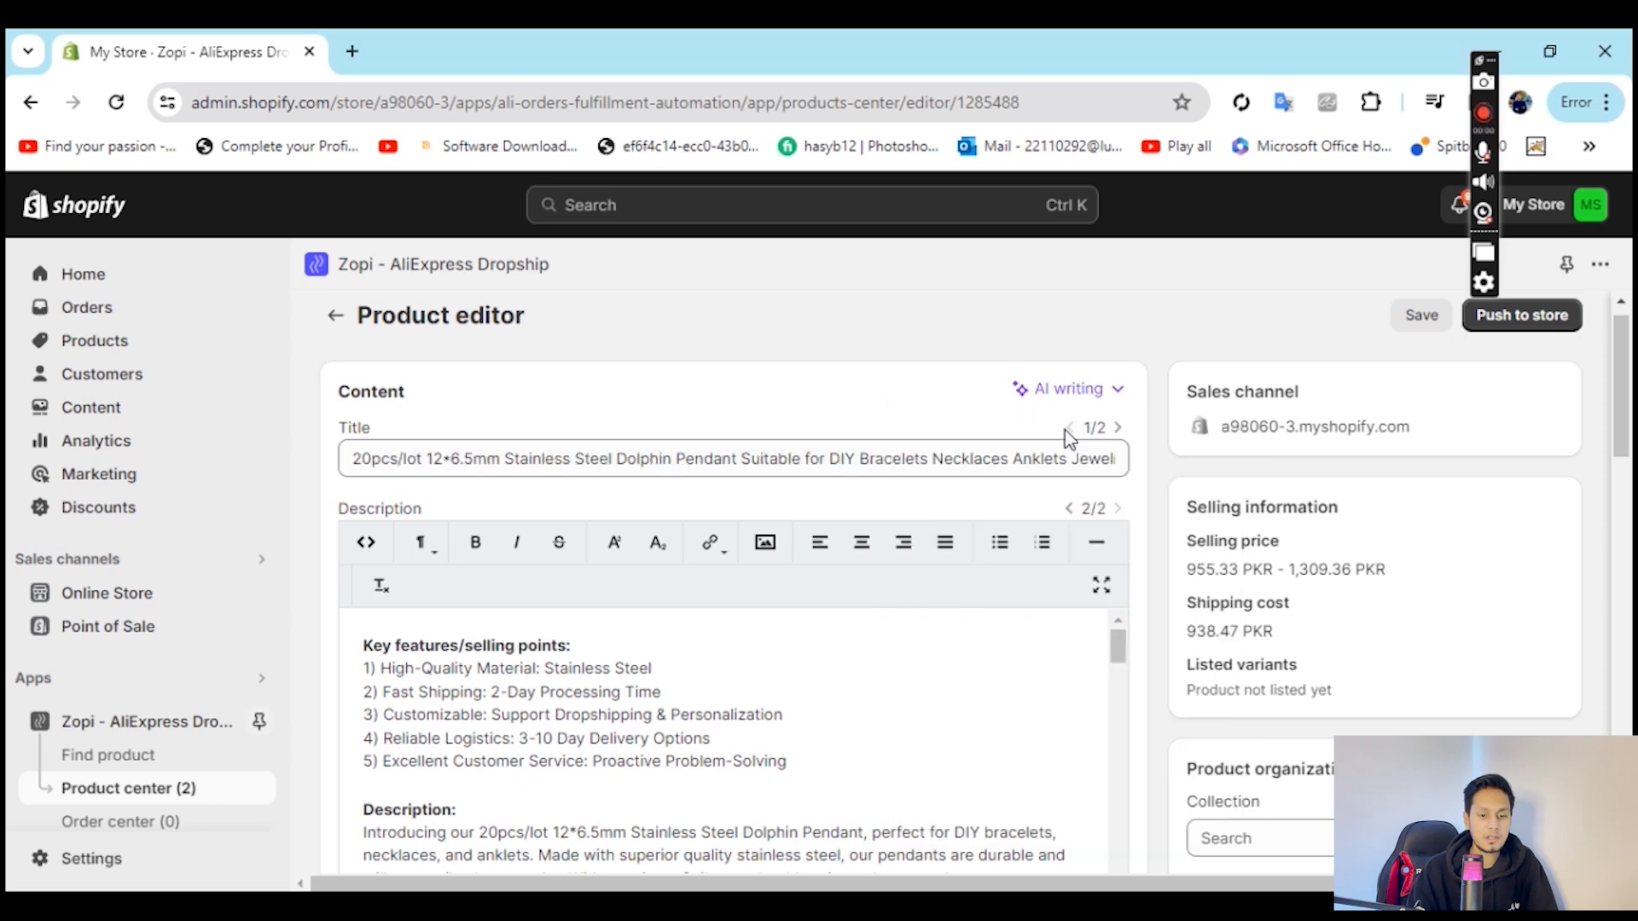
pyautogui.click(1119, 429)
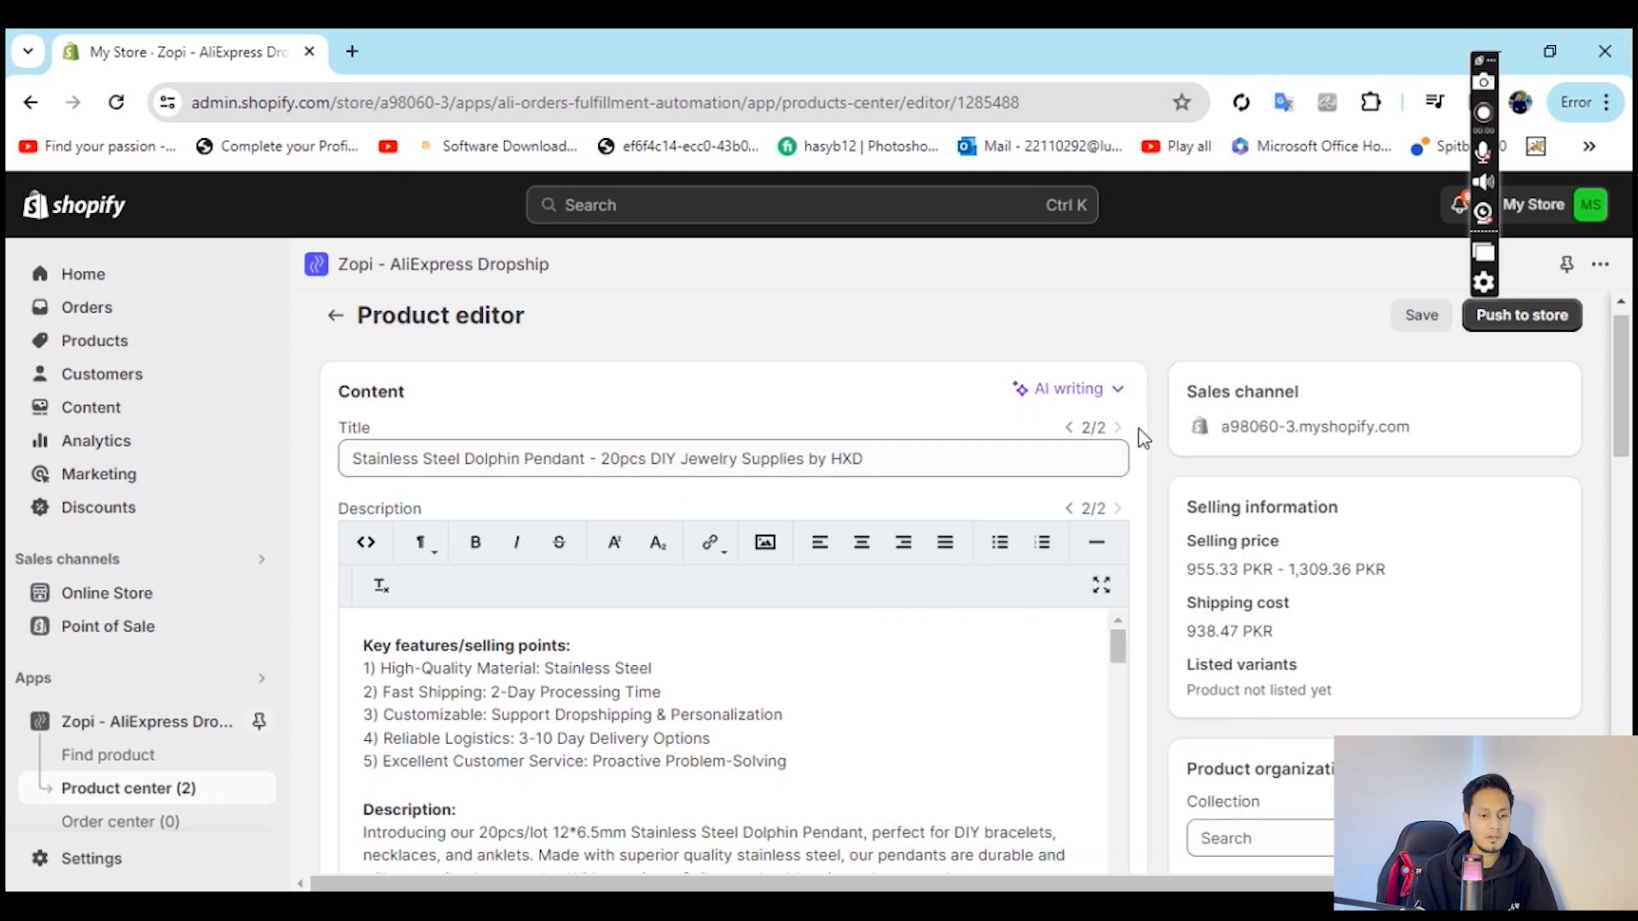
pyautogui.scroll(-1, 971, 472)
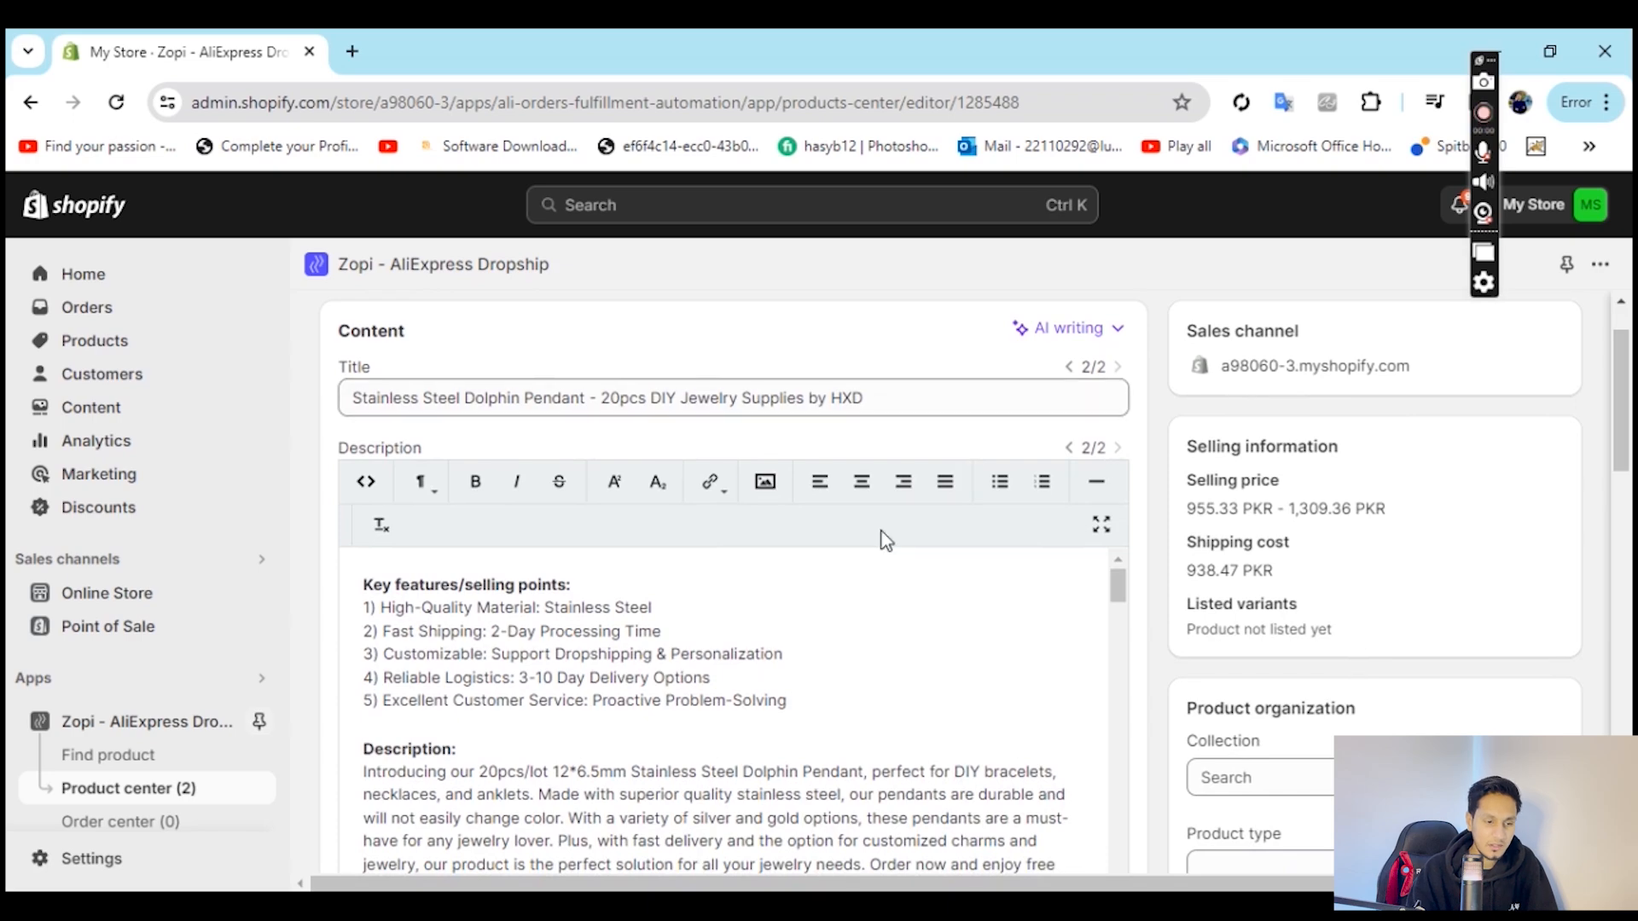
pyautogui.scroll(-5, 755, 681)
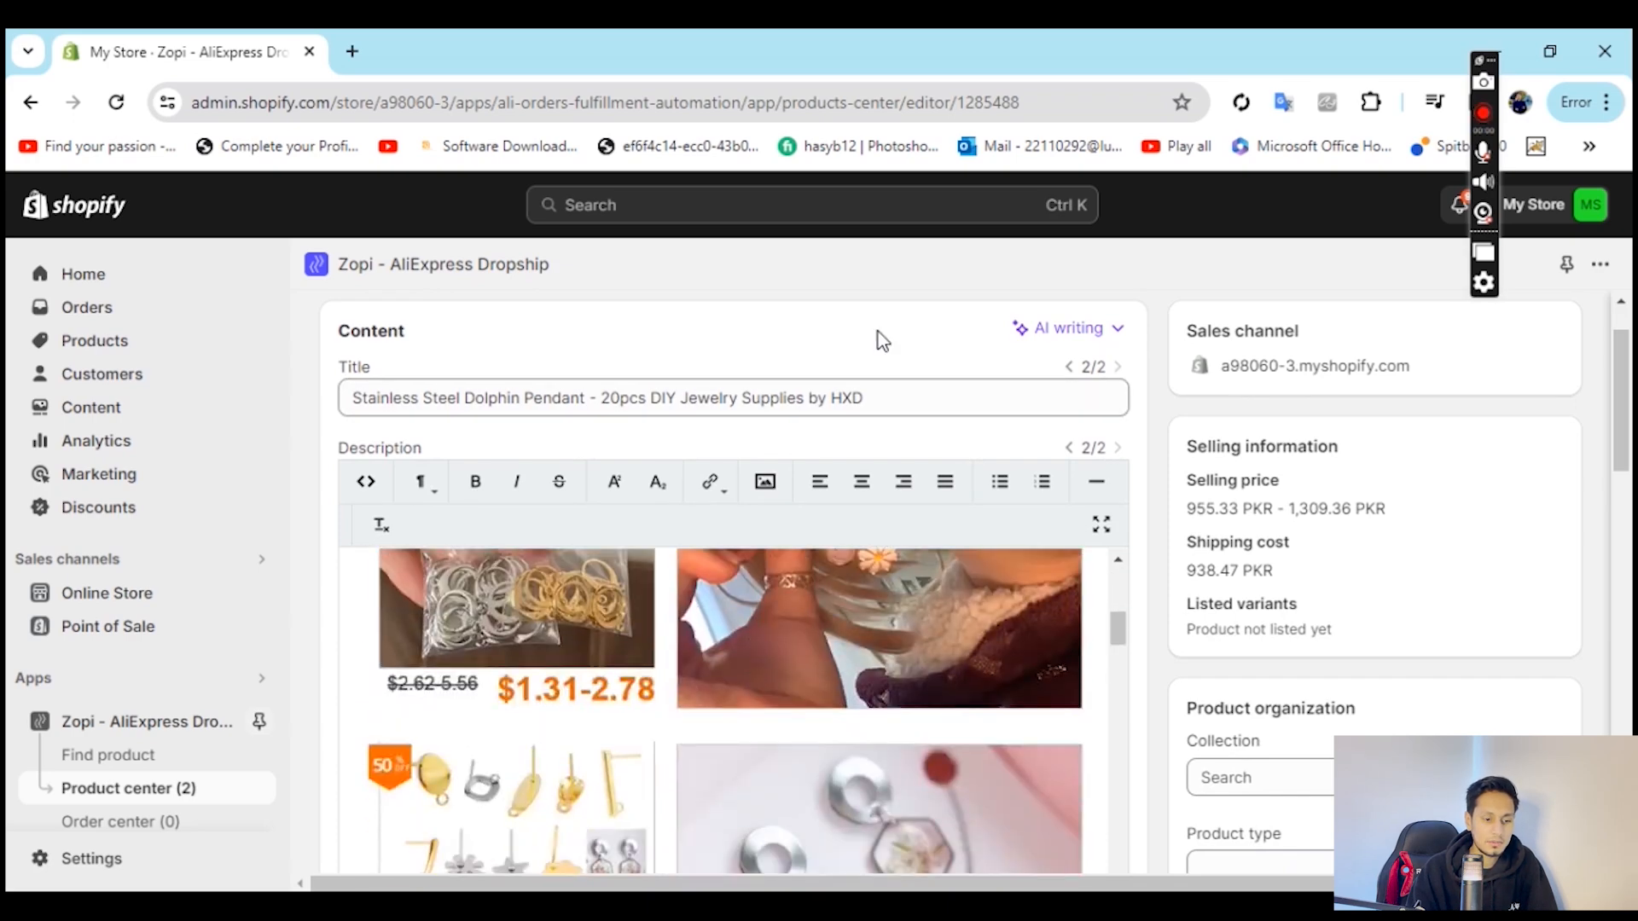
pyautogui.scroll(-15, 879, 333)
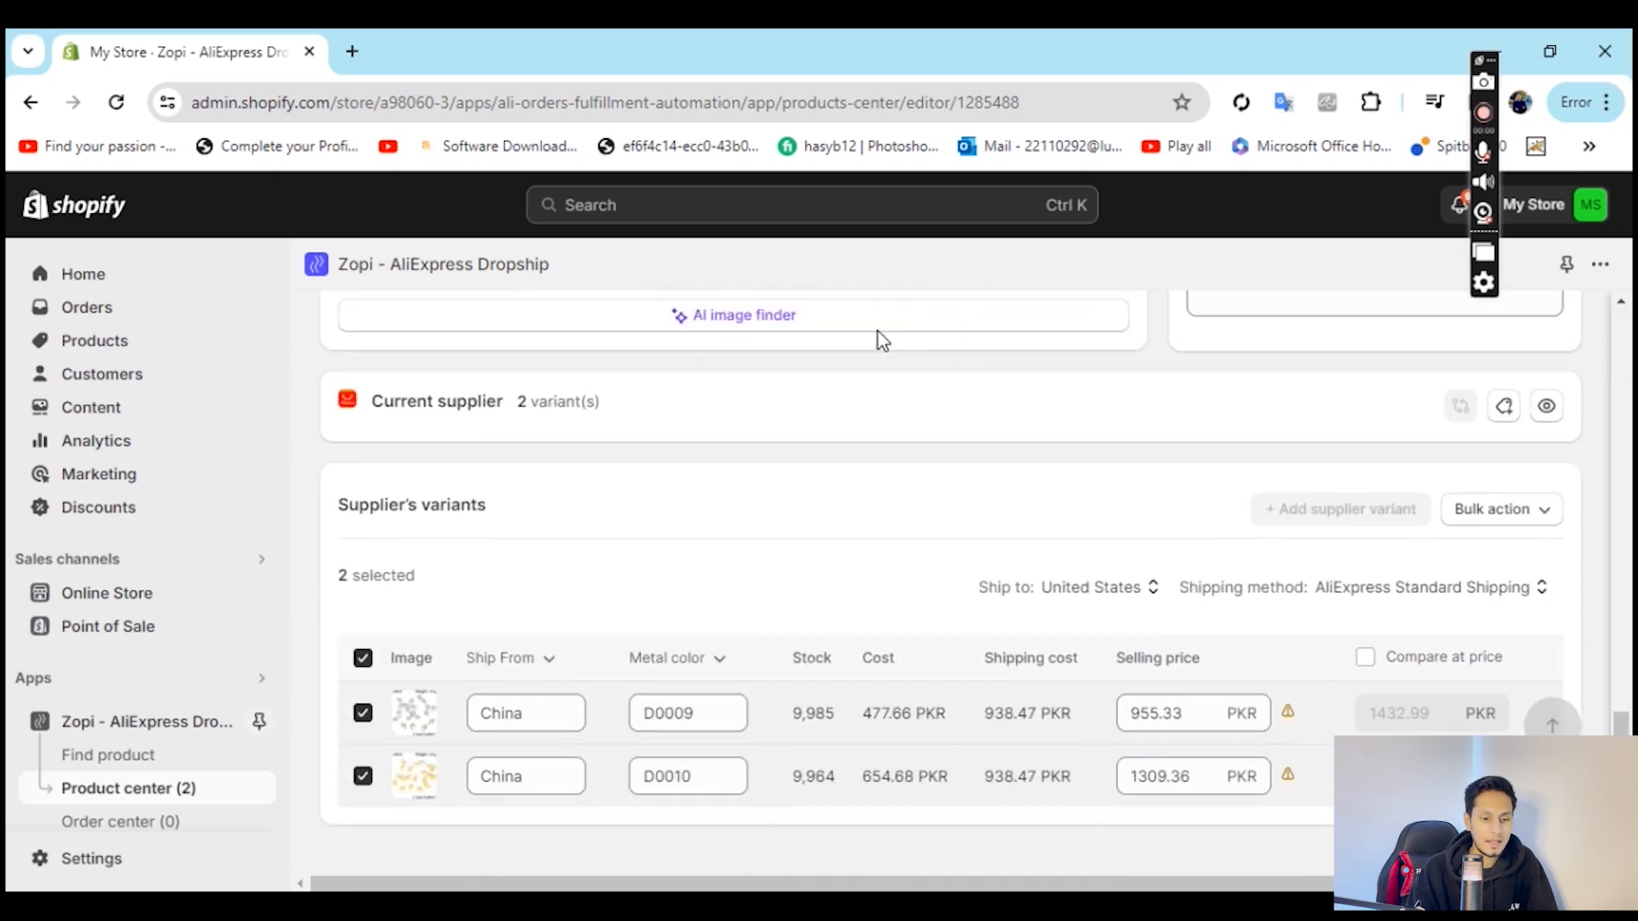
# - Push the dolphin pendant to the store as a published product, with "Continue selling when out of stock" enabled
pyautogui.scroll(20, 878, 331)
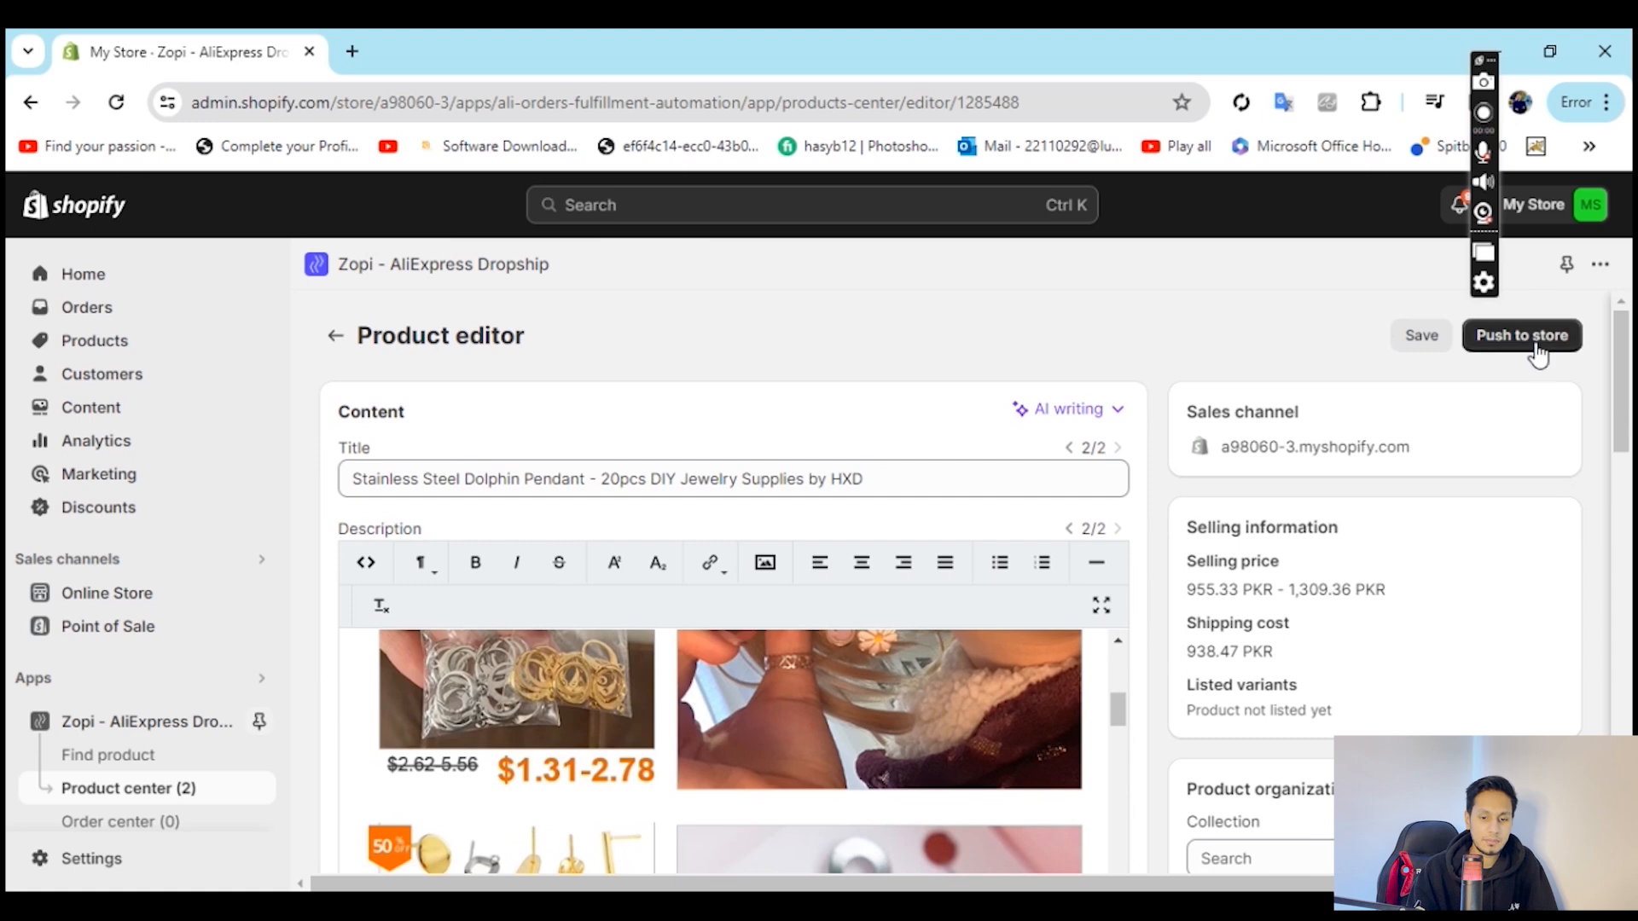
pyautogui.click(1539, 354)
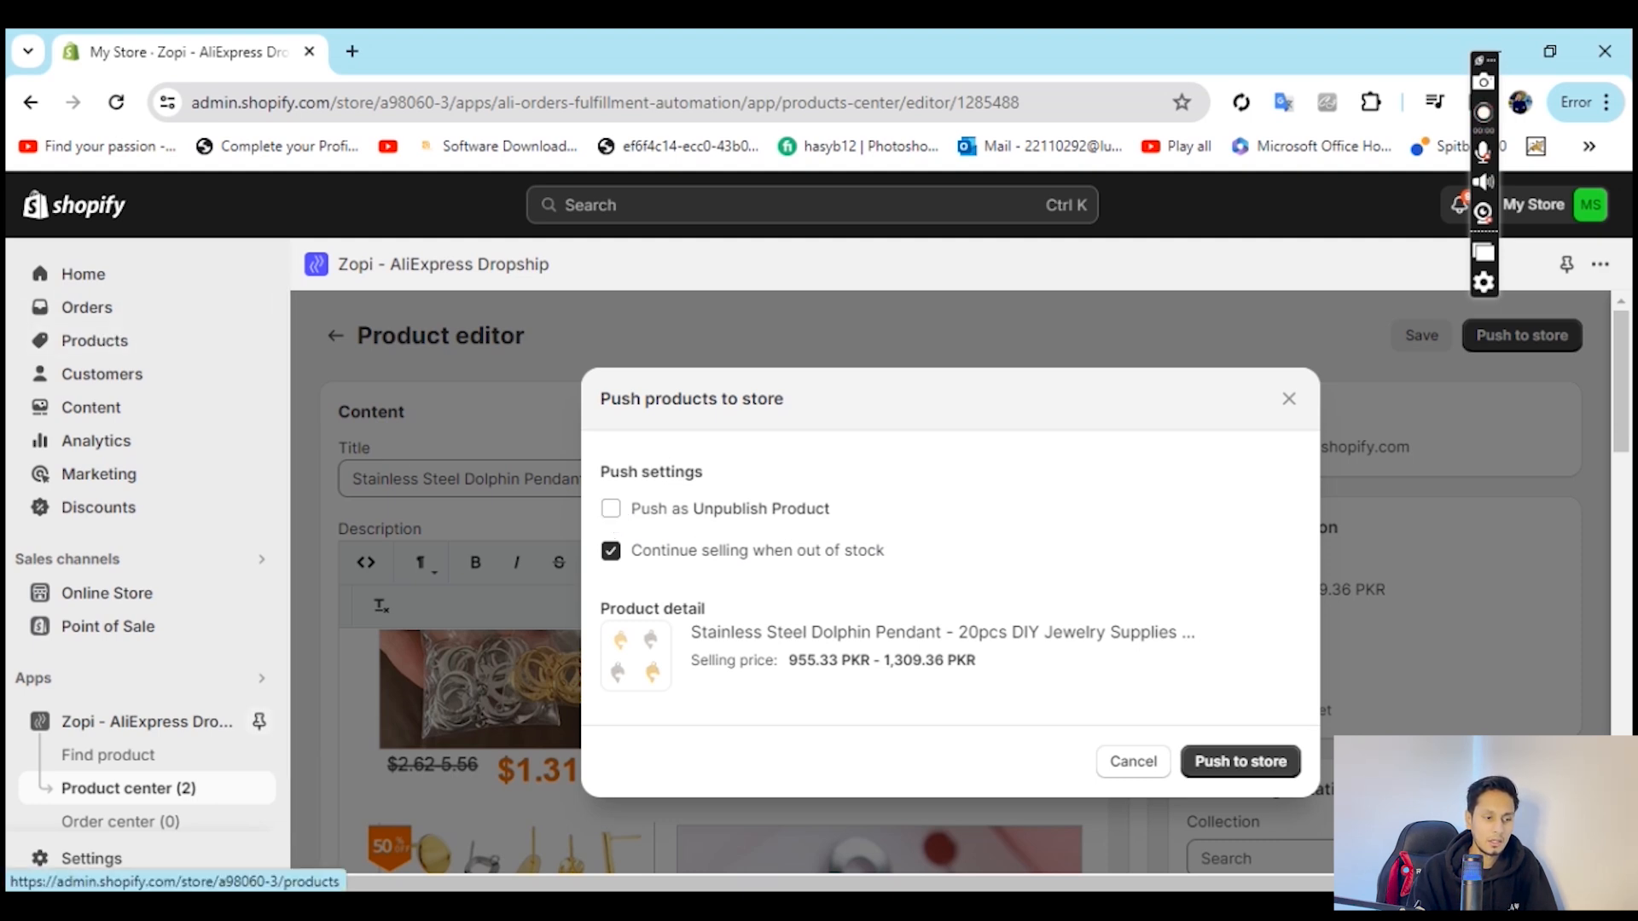
pyautogui.click(1263, 764)
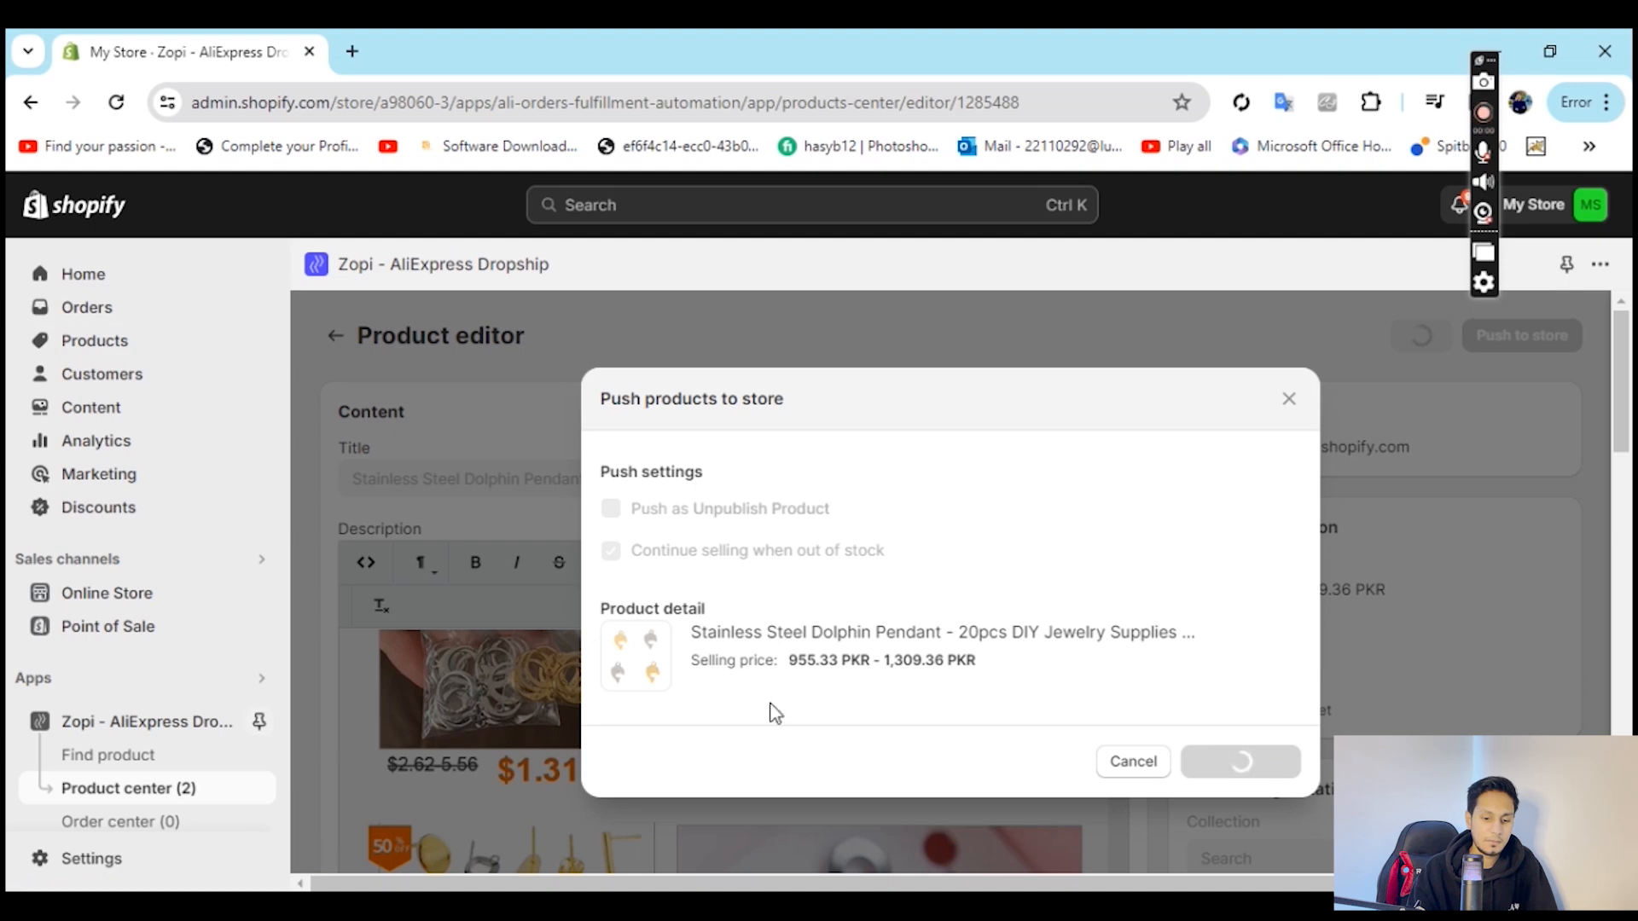
# - View Zopi's Order center and Tracking center, declining to leave the product editor while the push is still processing
pyautogui.scroll(-2, 205, 648)
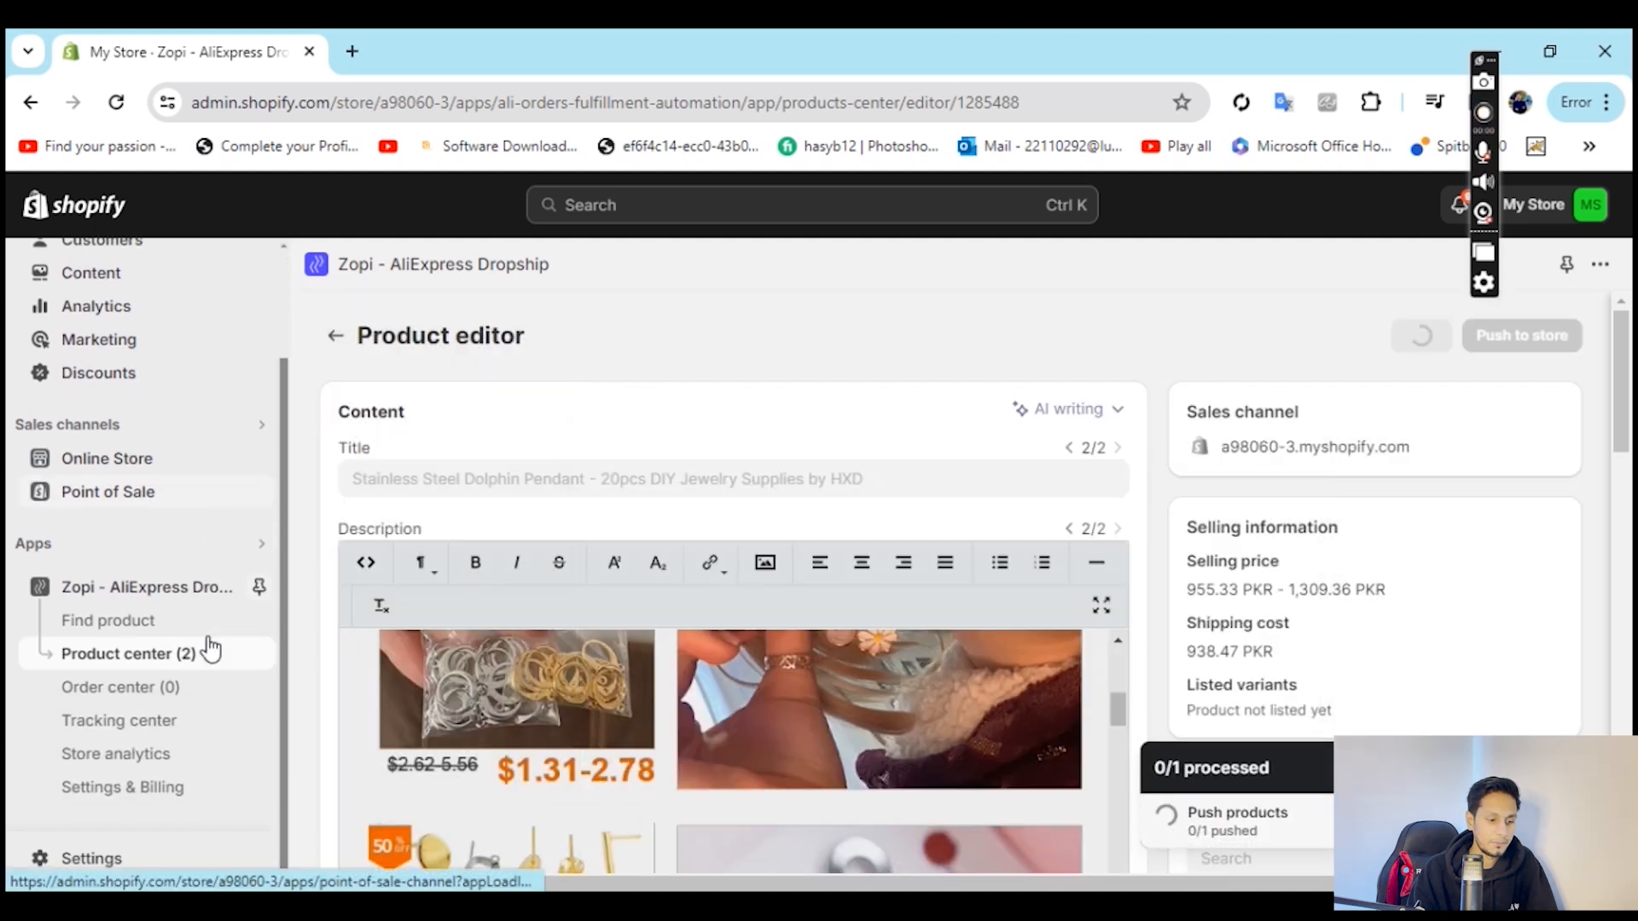
pyautogui.click(127, 693)
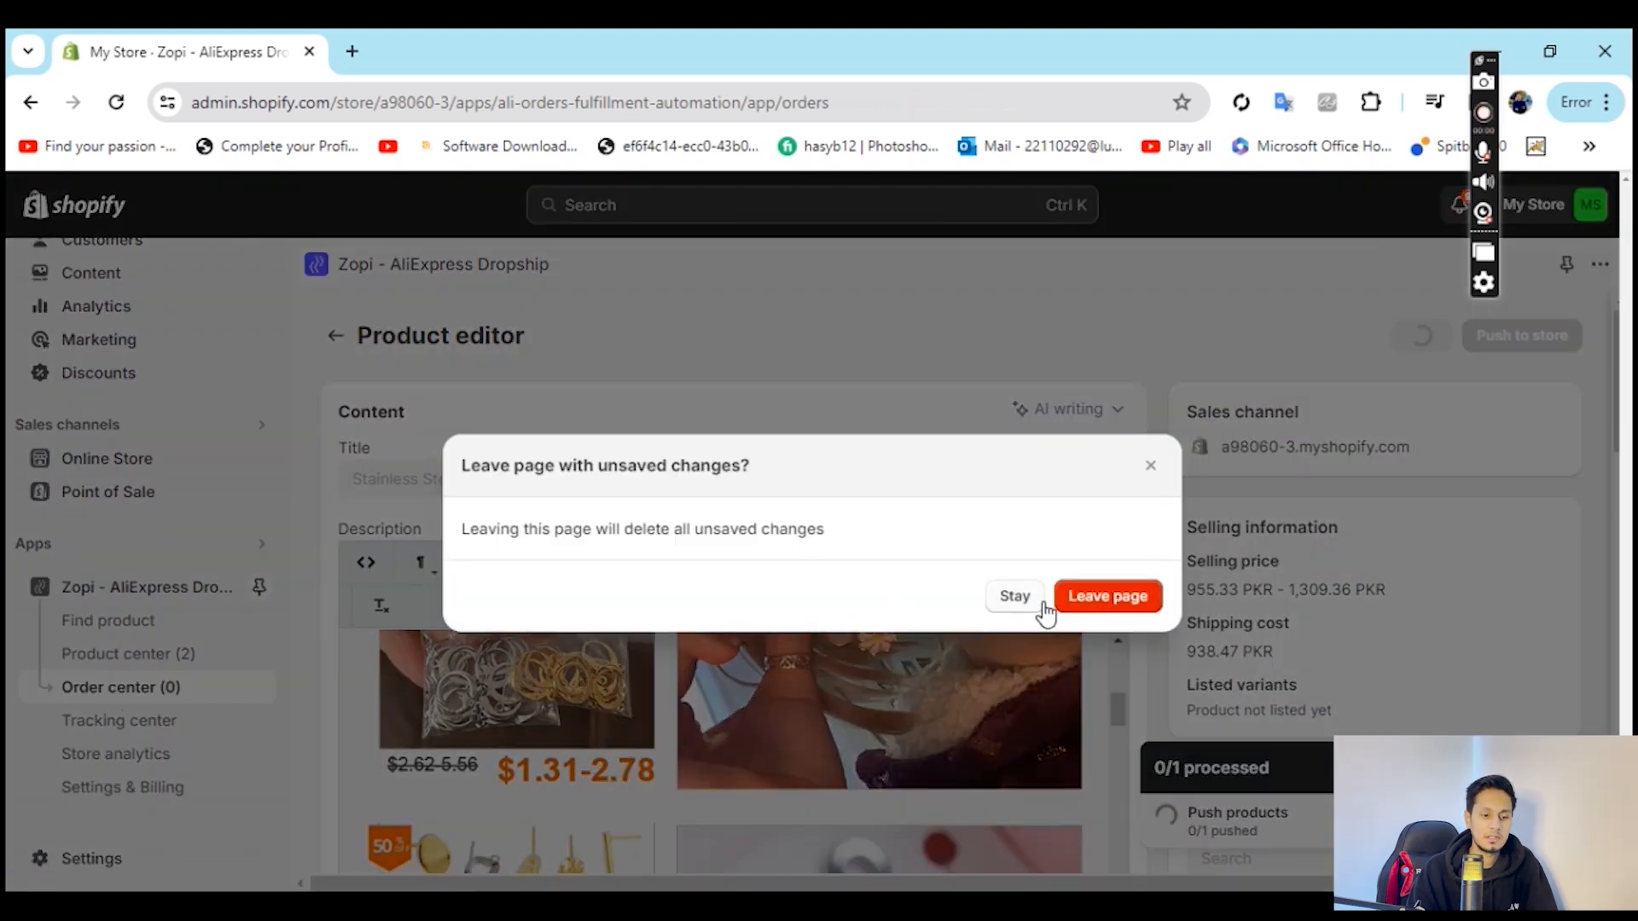
pyautogui.click(1152, 467)
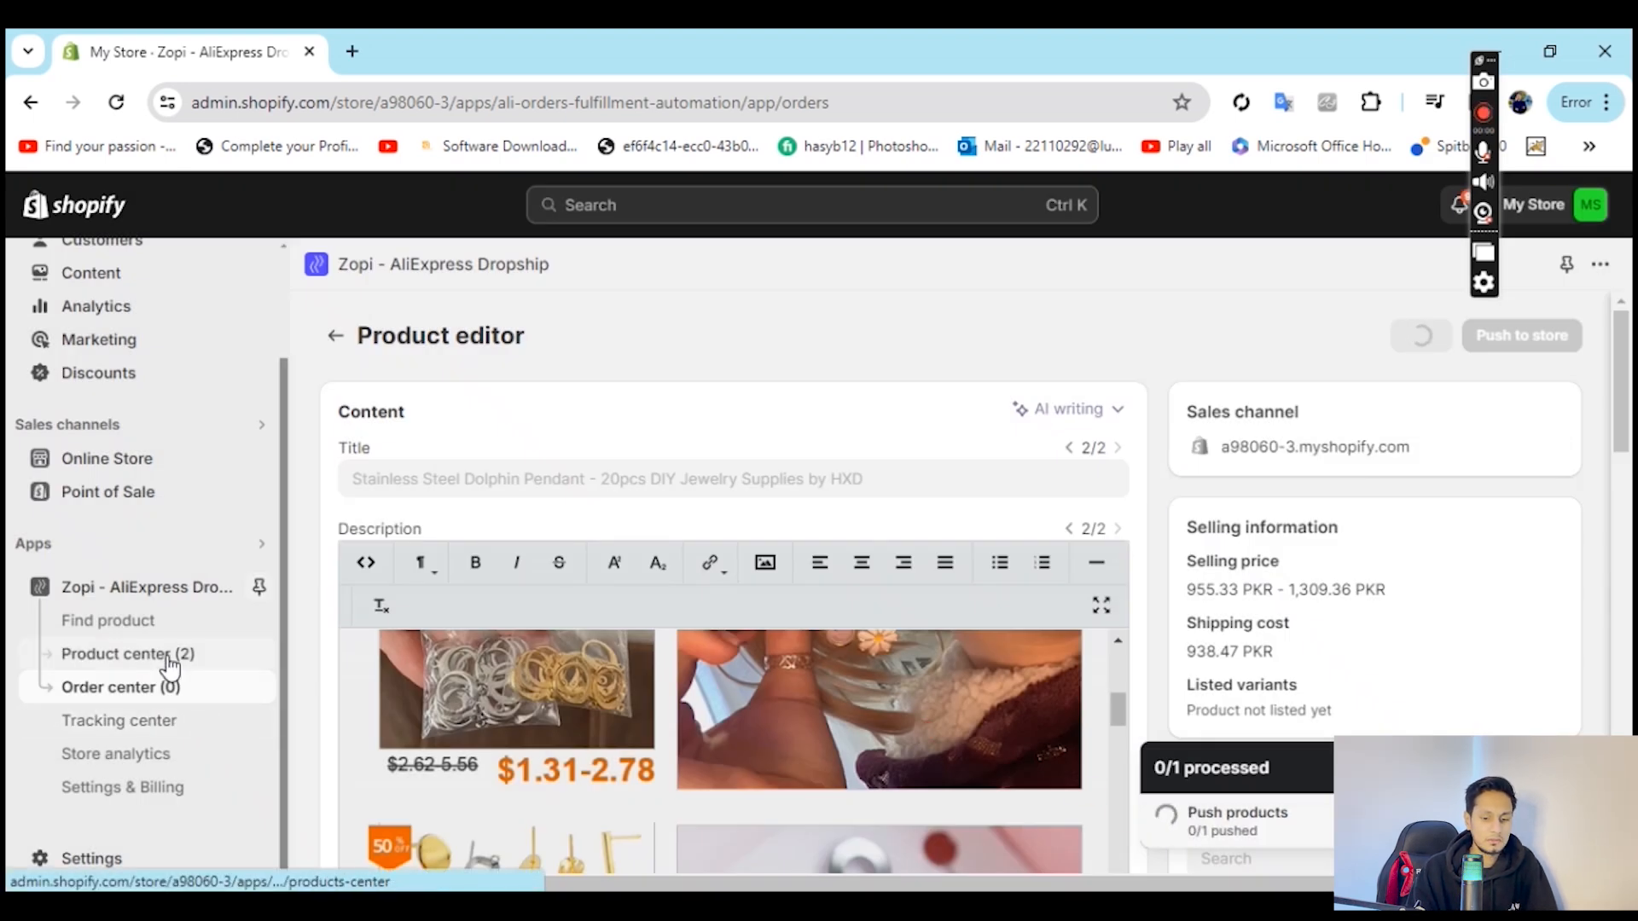
pyautogui.click(147, 695)
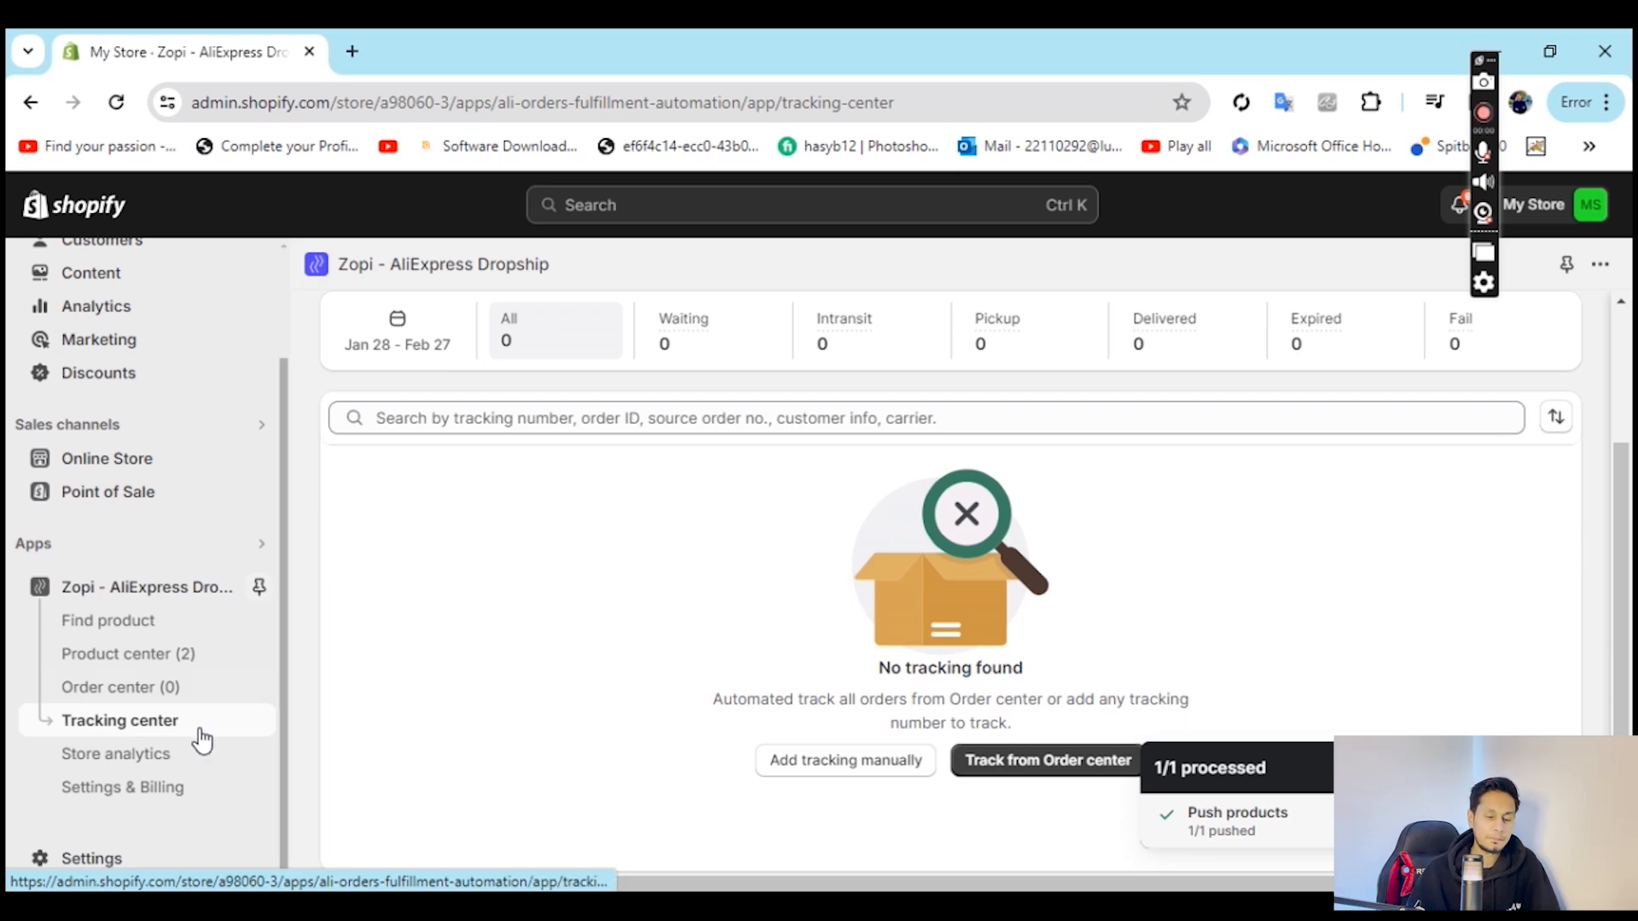
# - Review the order status categories in Zopi's Order center and open Store analytics
pyautogui.click(139, 696)
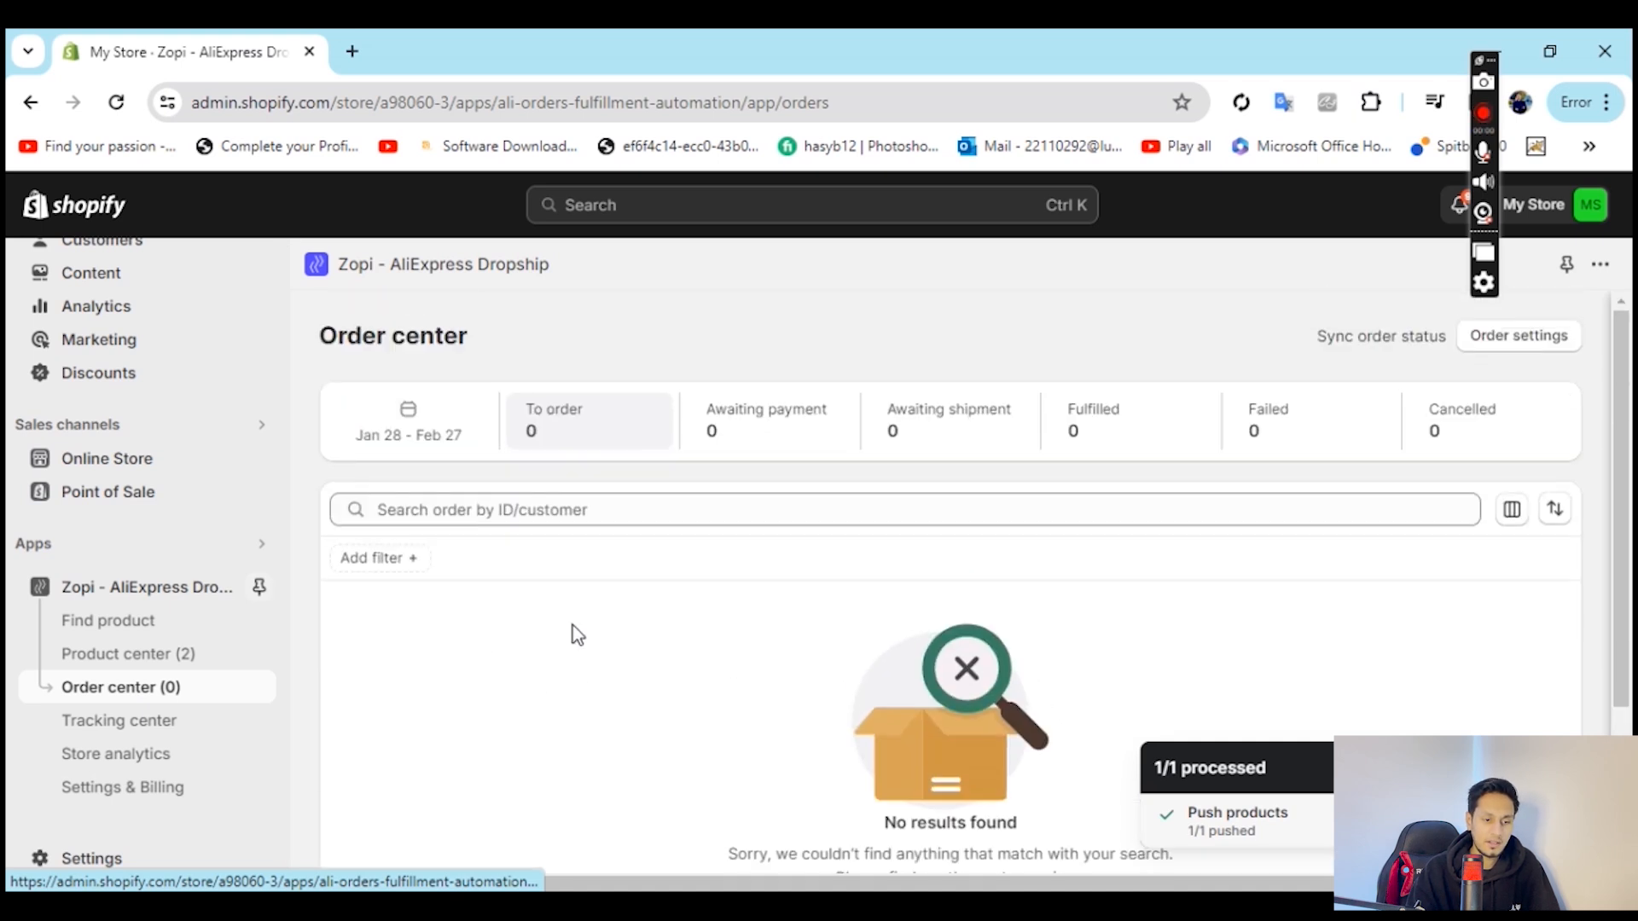
pyautogui.scroll(-1, 572, 626)
pyautogui.click(126, 753)
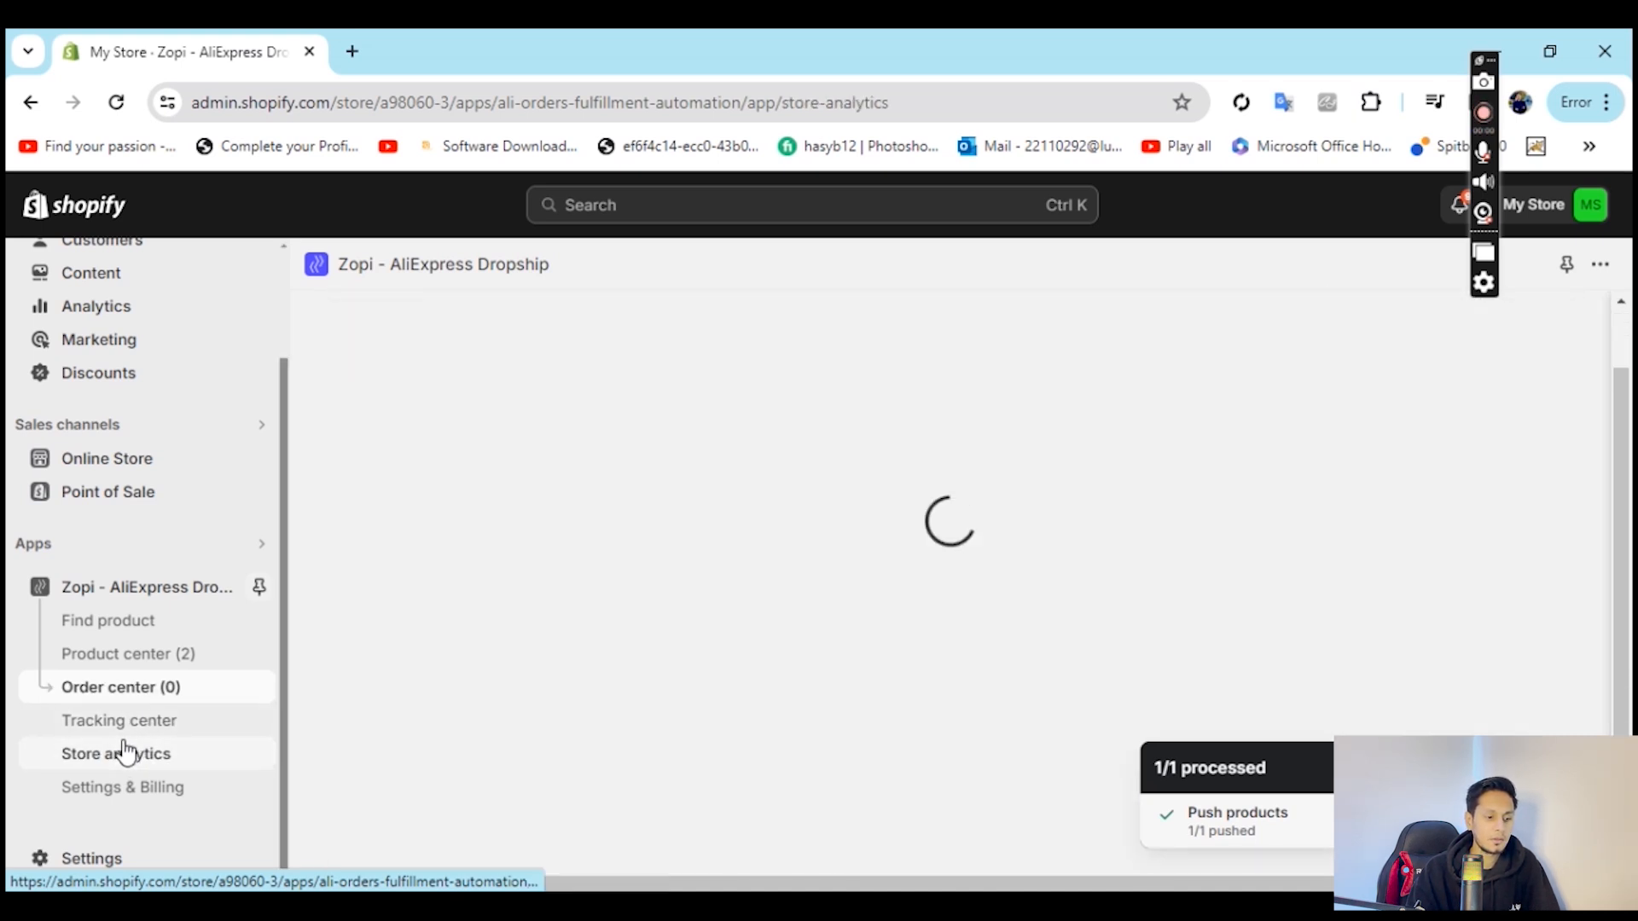
# - Examine the Tracking center's delivery status categories, automatic synchronization option, and choices for tracking orders manually or from the Order center
pyautogui.click(124, 735)
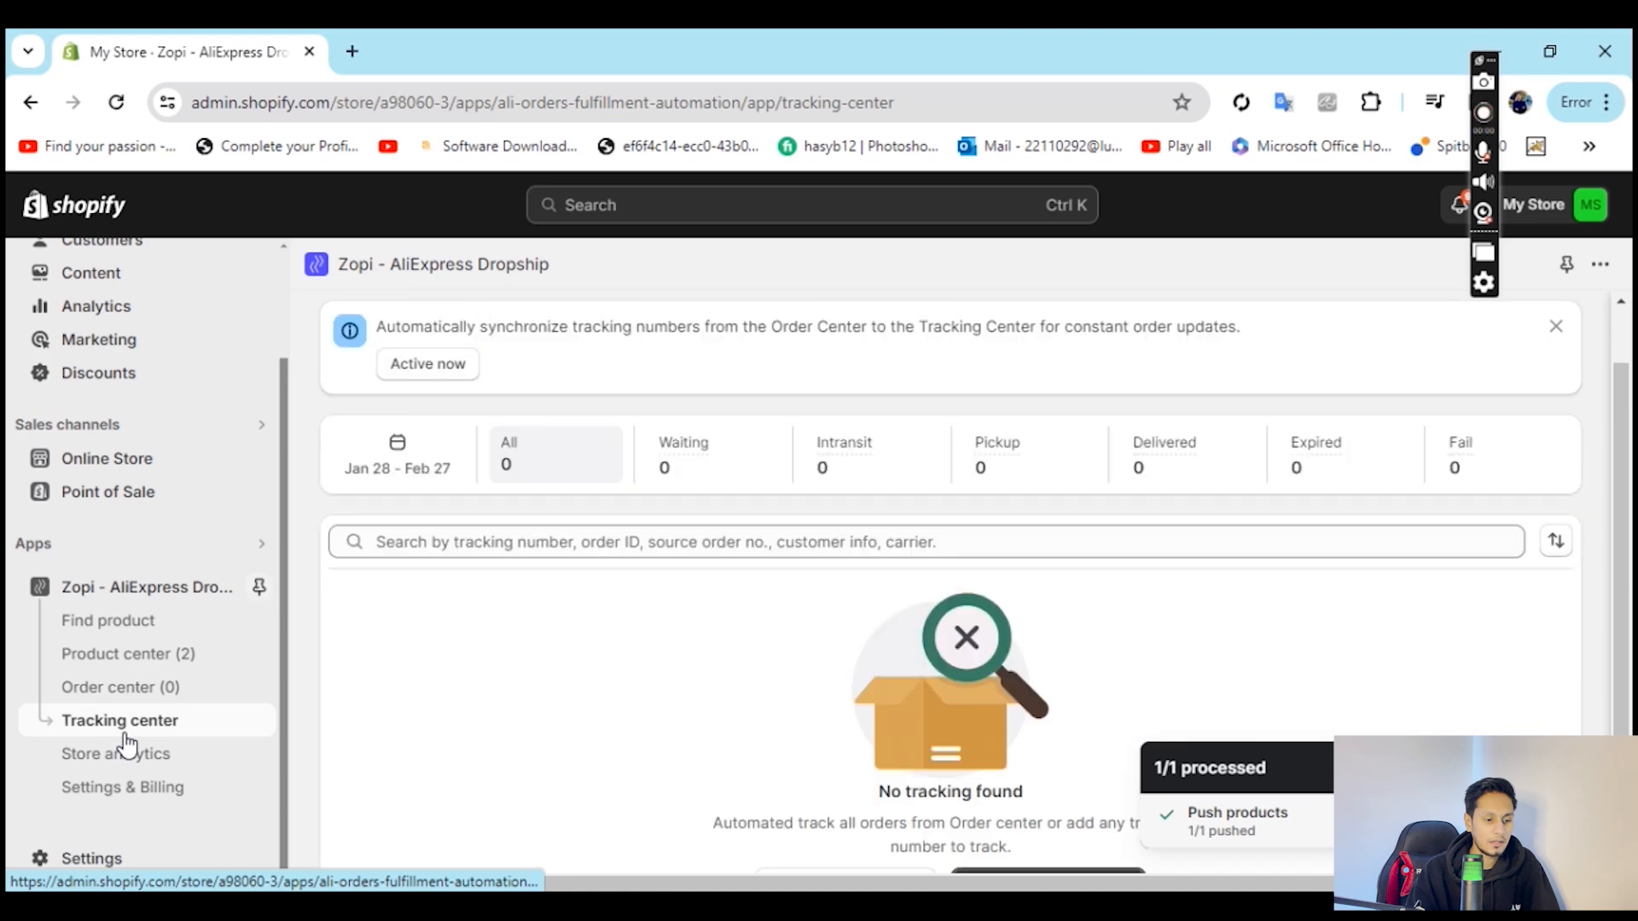
pyautogui.scroll(-2, 833, 636)
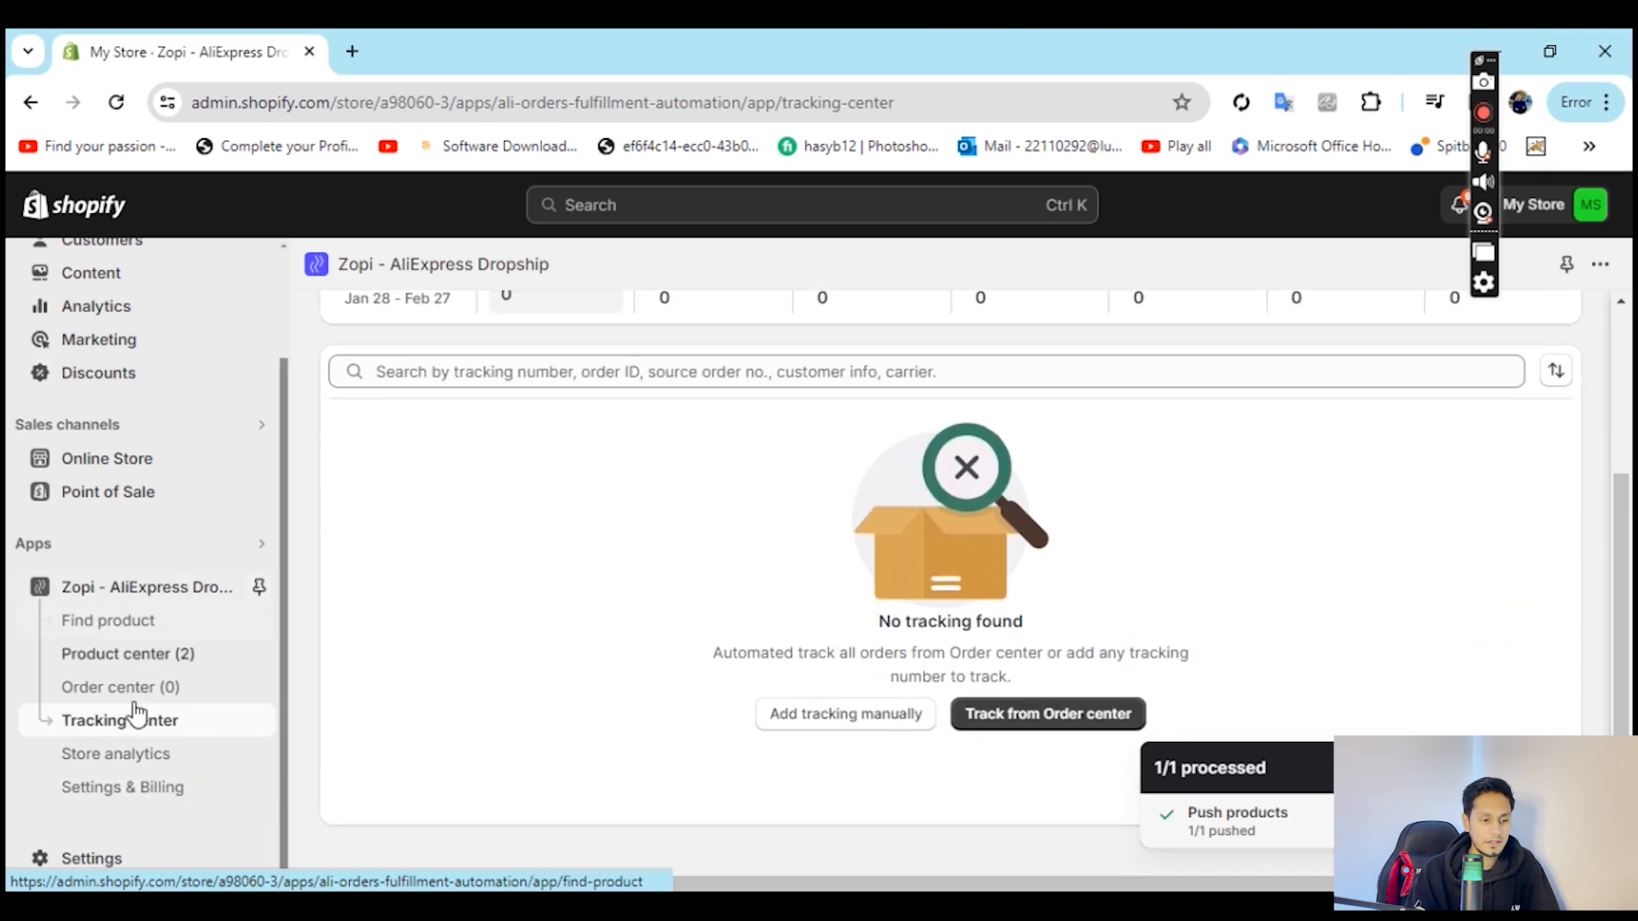
pyautogui.scroll(3, 222, 673)
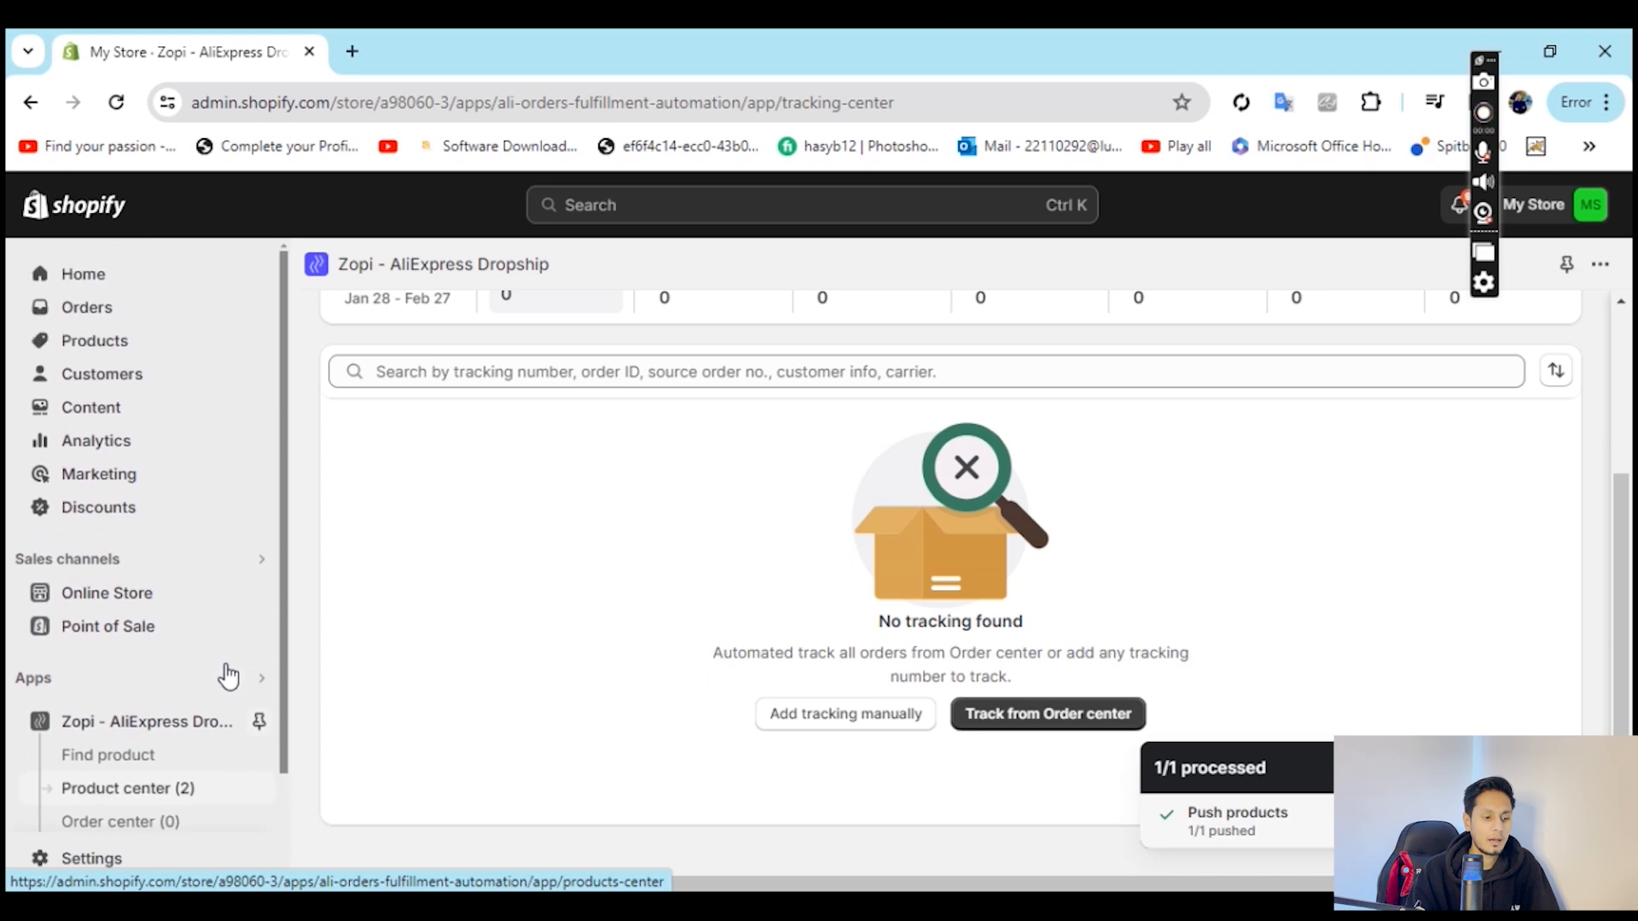
pyautogui.scroll(3, 680, 601)
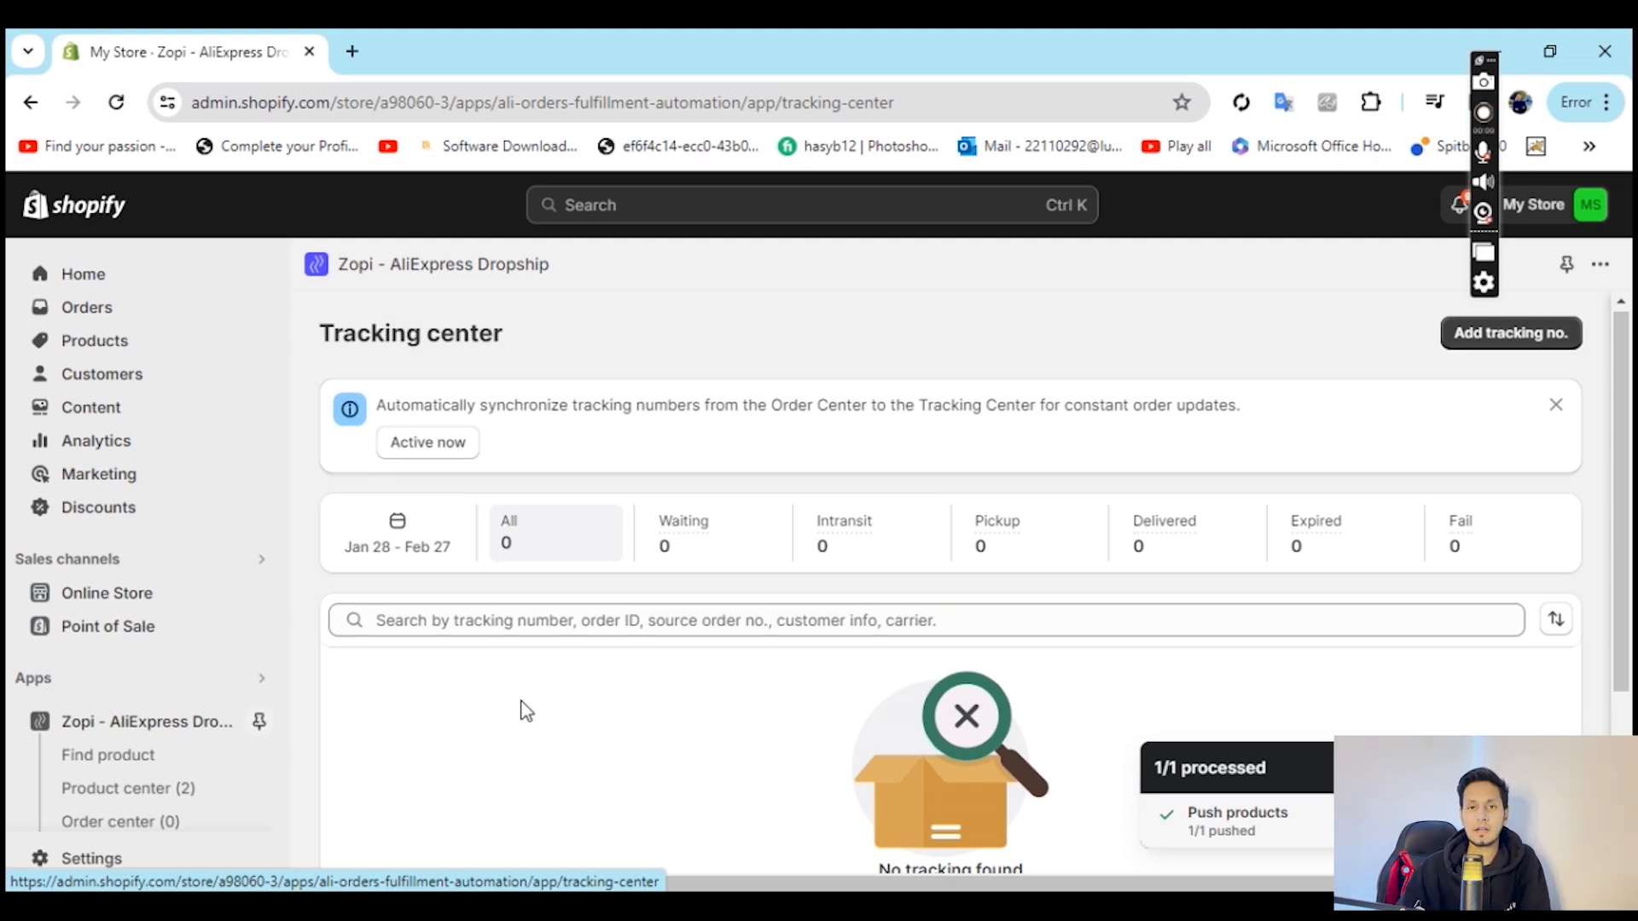
pyautogui.scroll(-3, 526, 711)
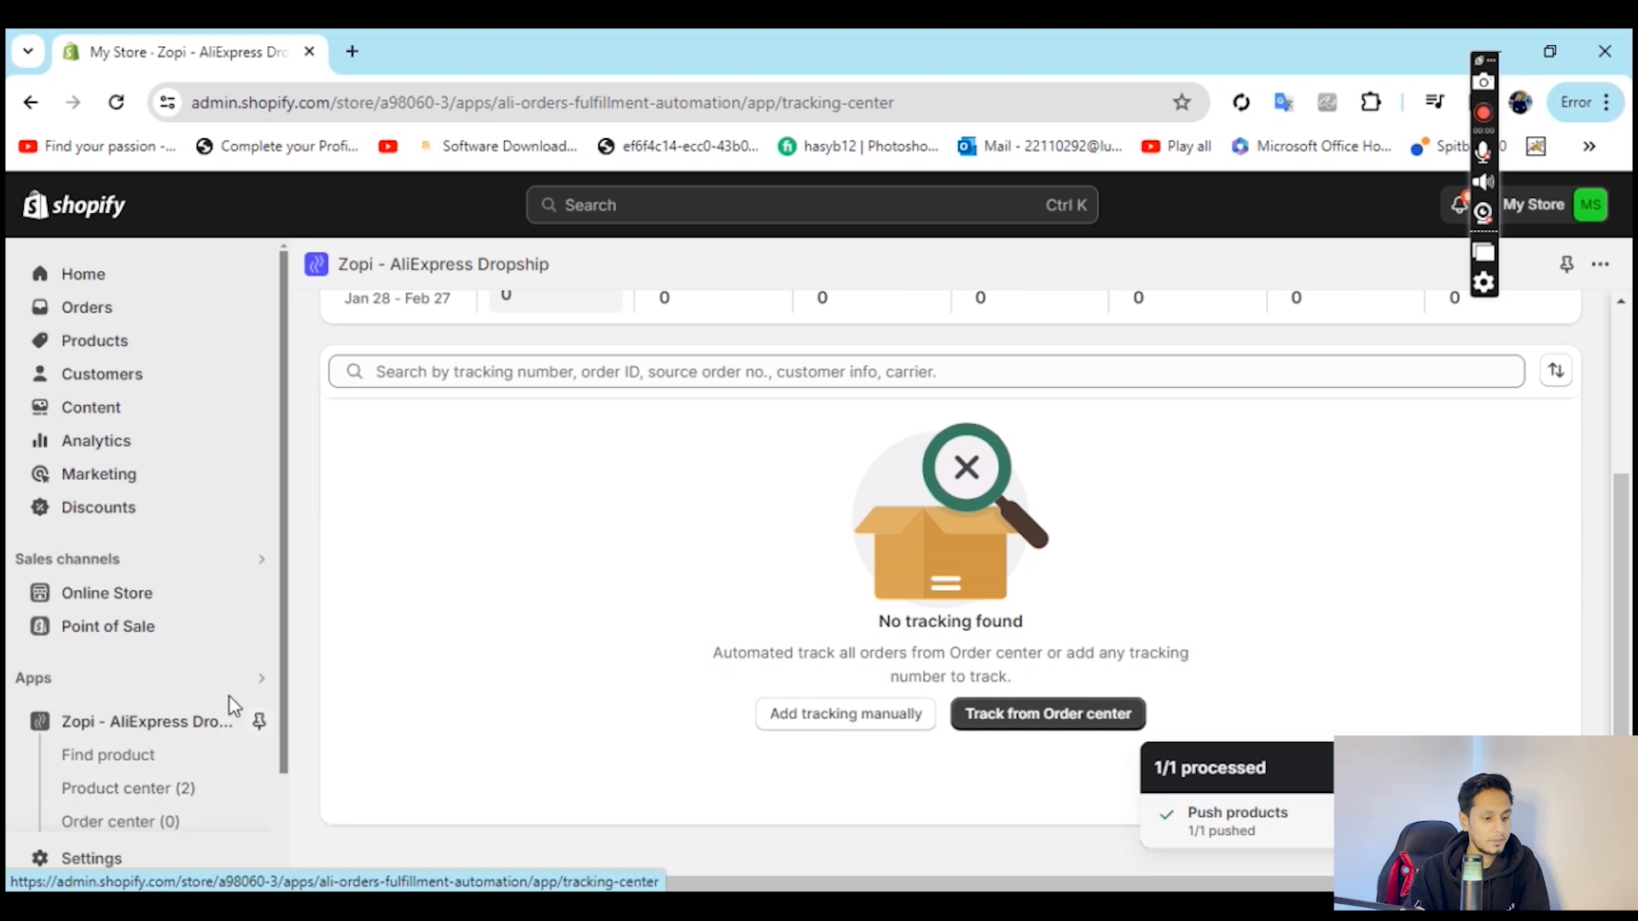
pyautogui.scroll(-2, 150, 772)
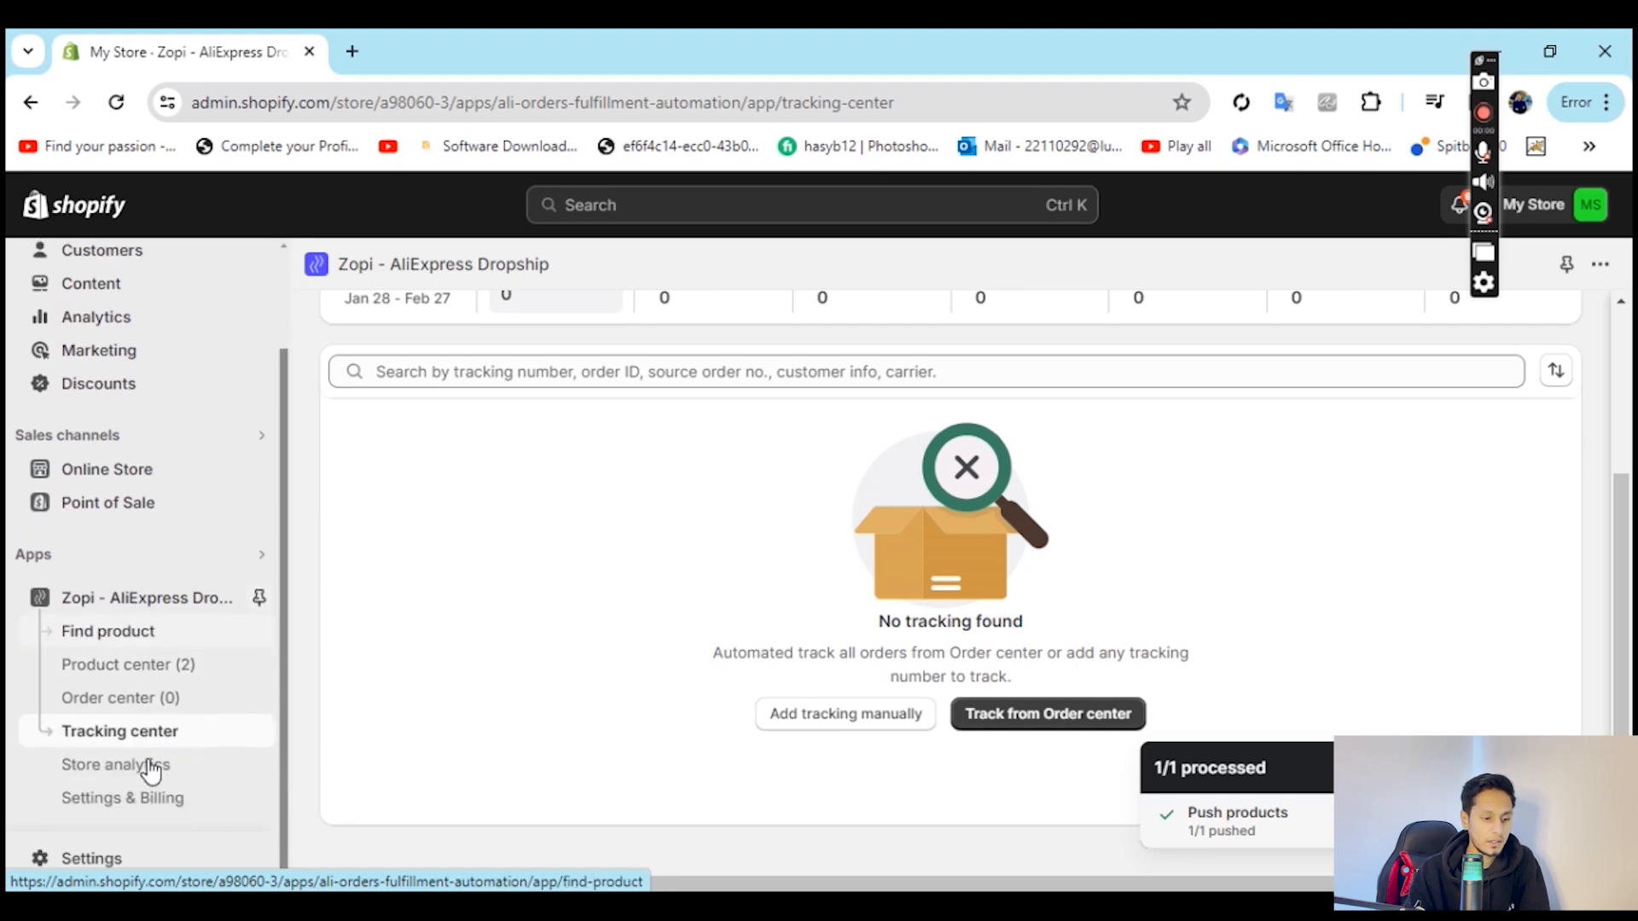